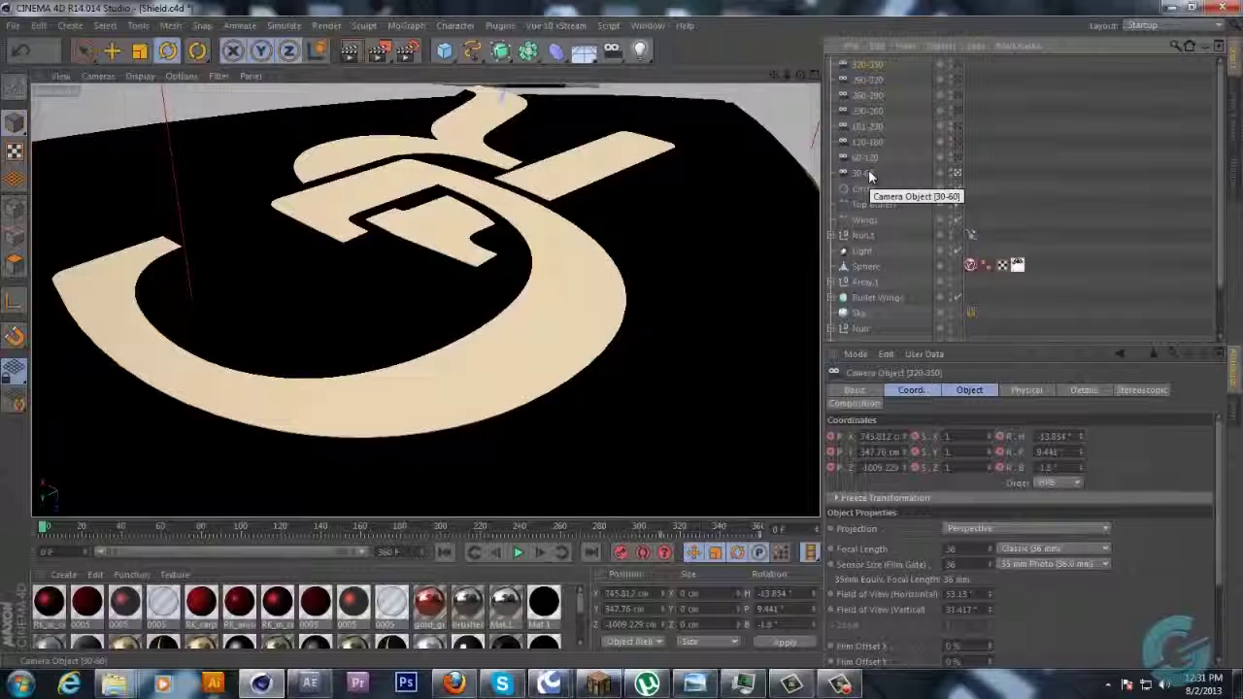
Preview the 30-60 camera's move by scrubbing the animation from frame 0 to frame 60
{"action": "left_click", "coordinate": [868, 173]}
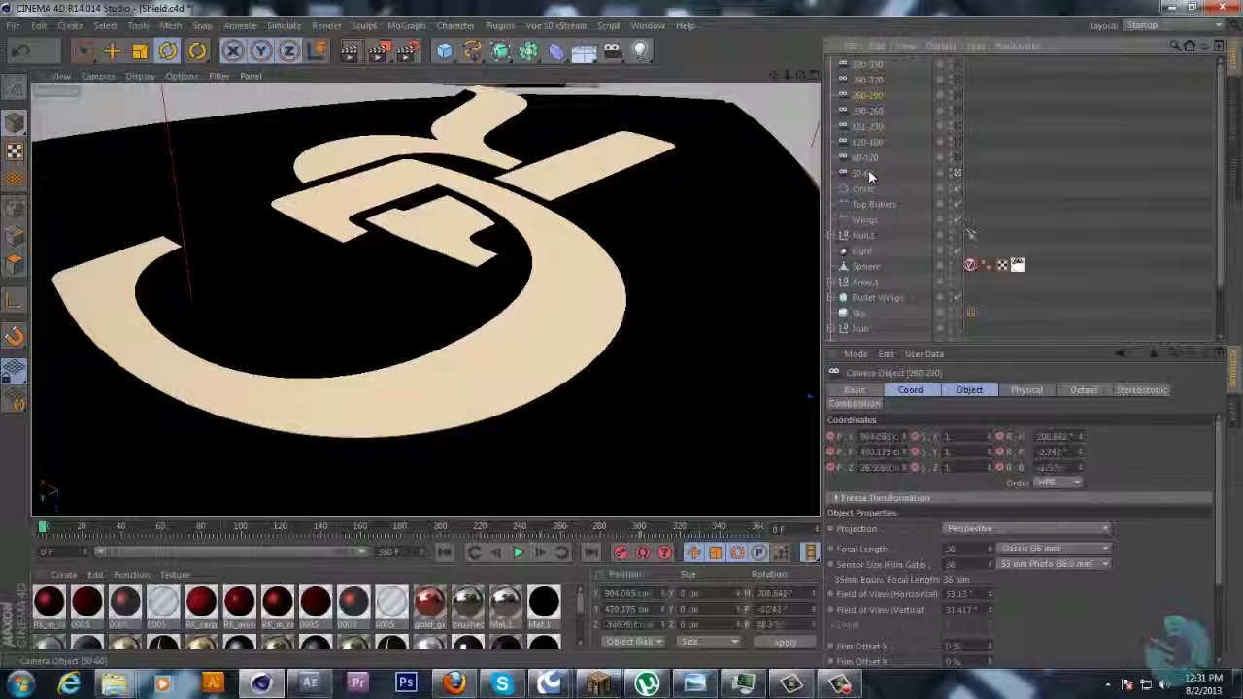
{"action": "left_click", "coordinate": [868, 173]}
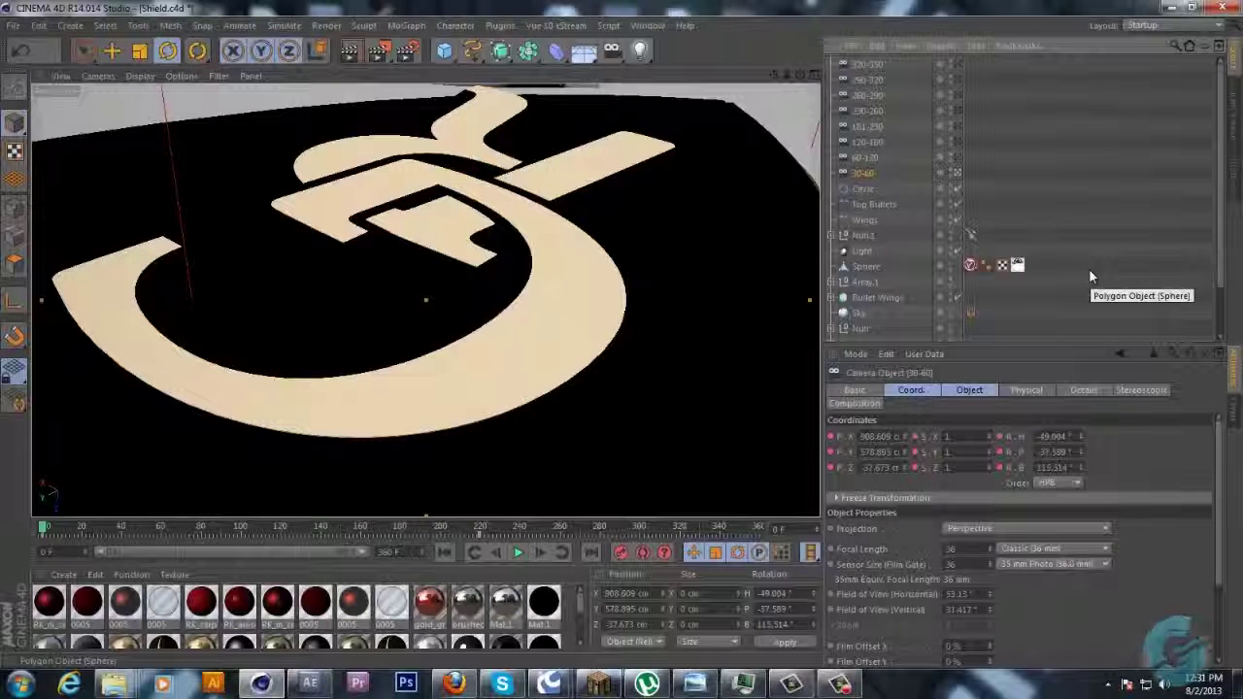
{"action": "left_click", "coordinate": [865, 172]}
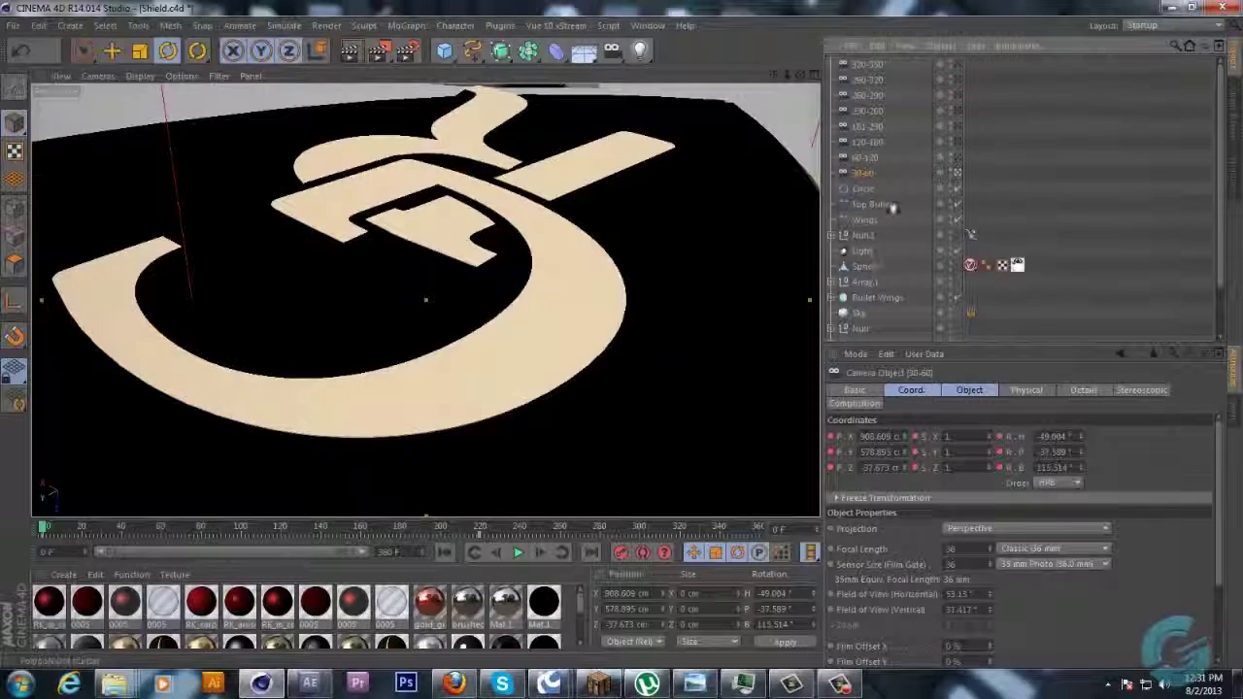
{"action": "left_click", "coordinate": [43, 530]}
{"action": "left_click_drag", "start_coordinate": [43, 531], "coordinate": [162, 536]}
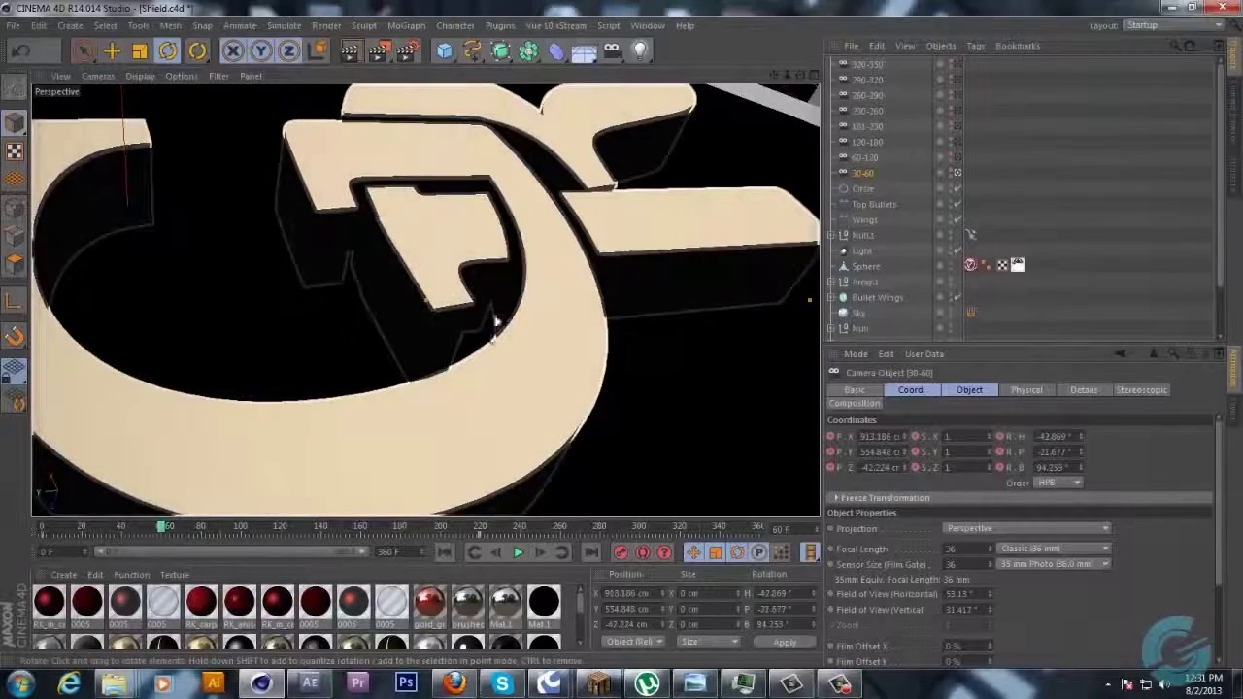
Preview the 60-120 camera up to frame 120, and the 120-180 camera up to frame 180
{"action": "left_click", "coordinate": [957, 157]}
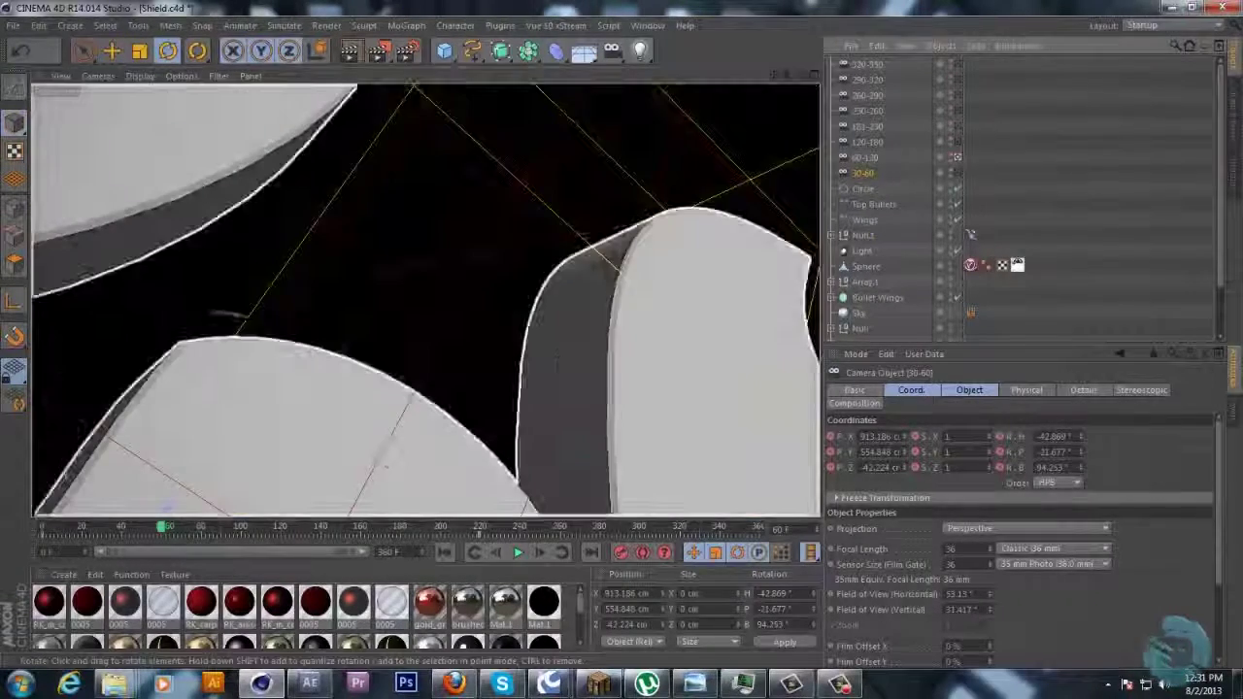
{"action": "left_click_drag", "start_coordinate": [163, 530], "coordinate": [281, 543]}
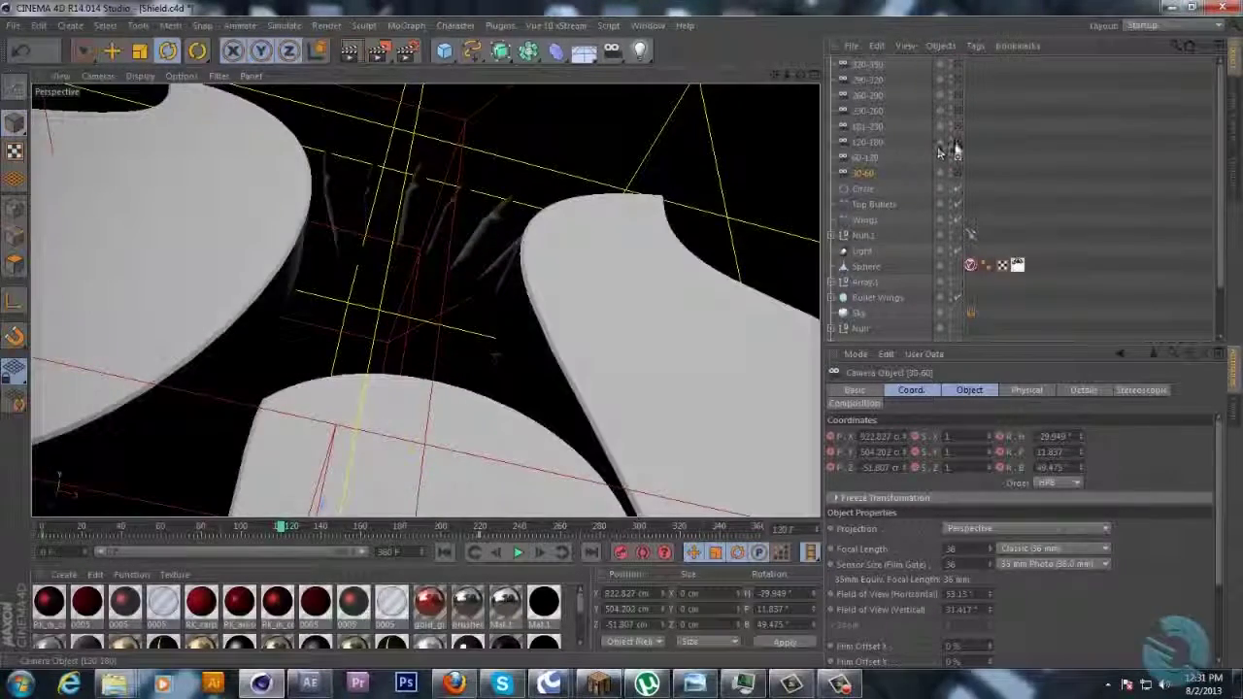
{"action": "left_click", "coordinate": [958, 142]}
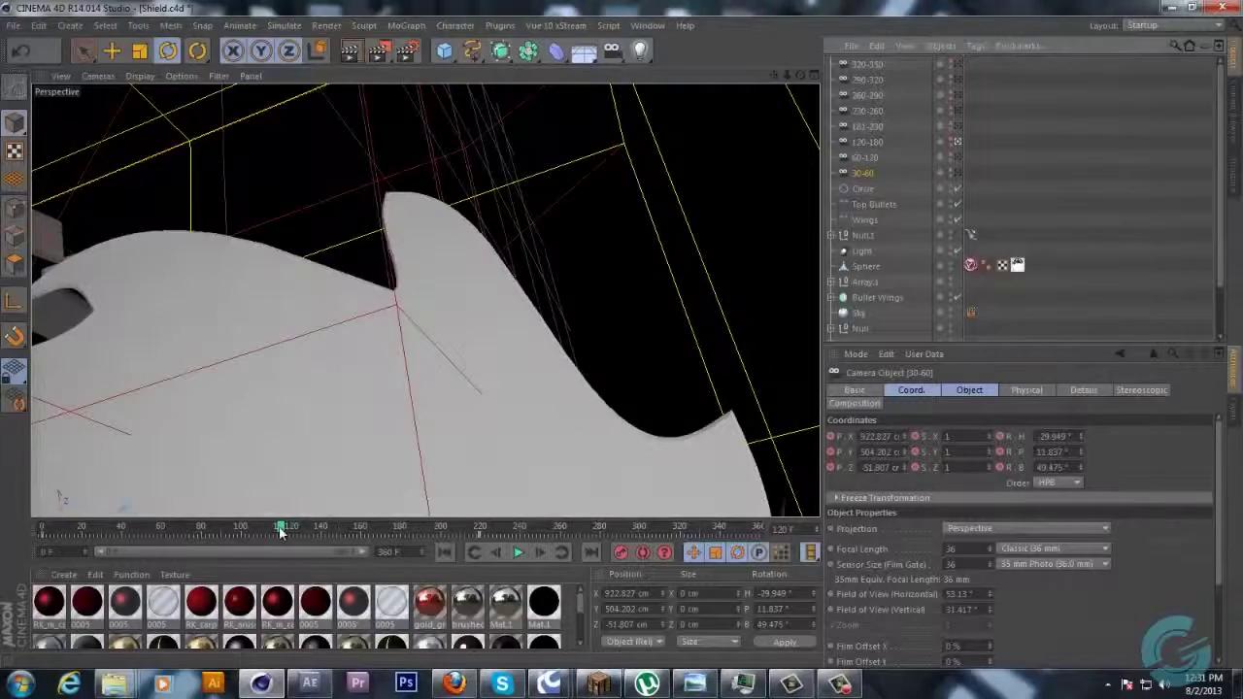
{"action": "left_click_drag", "start_coordinate": [280, 533], "coordinate": [403, 532]}
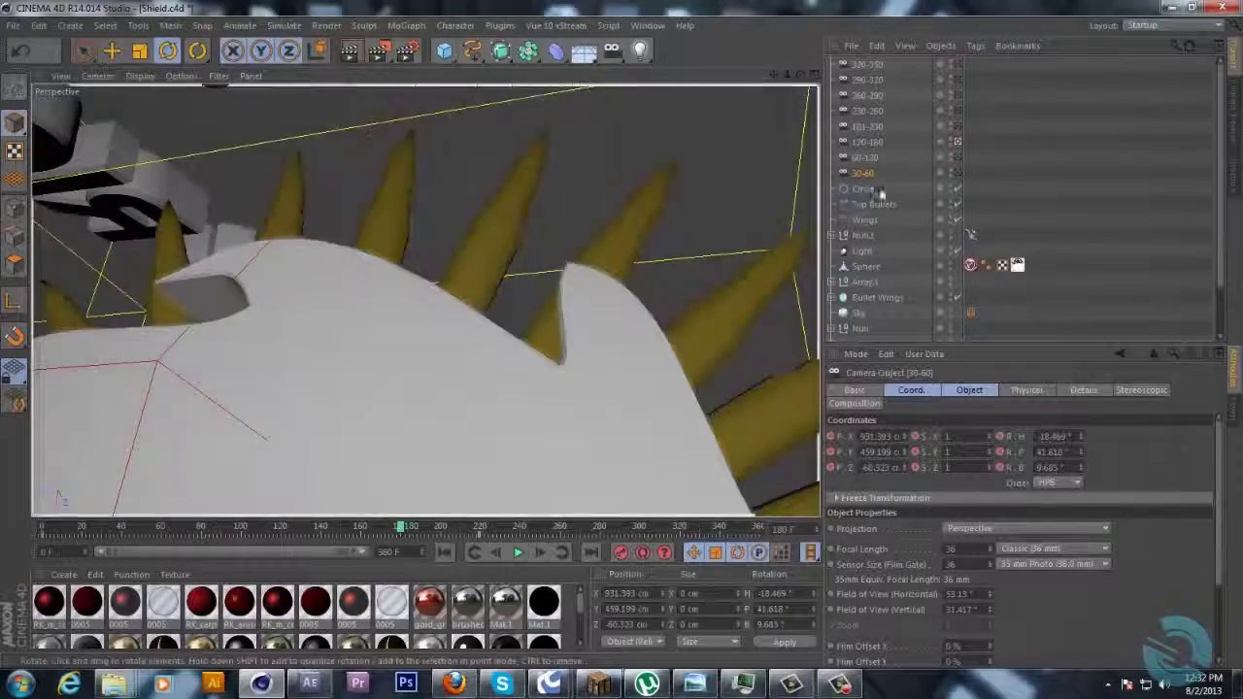
Preview the 181-230 camera up to frame 231, and the 230-260 camera up to frame 260
{"action": "left_click", "coordinate": [958, 126]}
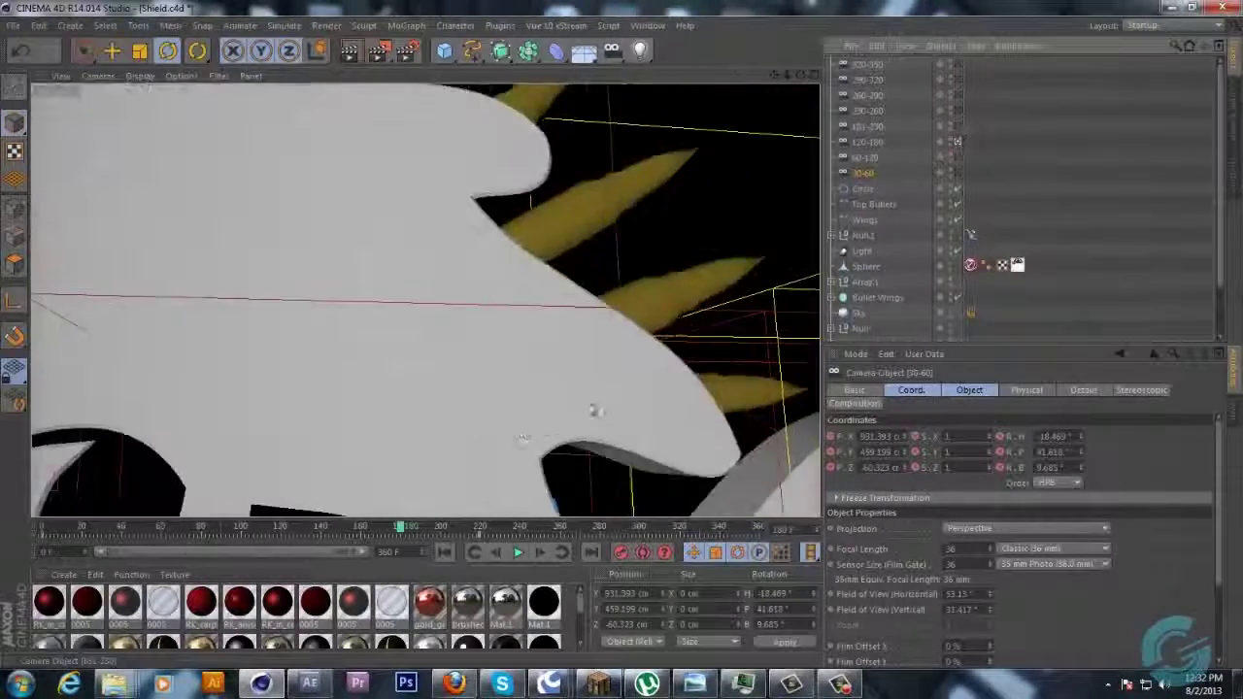
{"action": "left_click", "coordinate": [405, 532]}
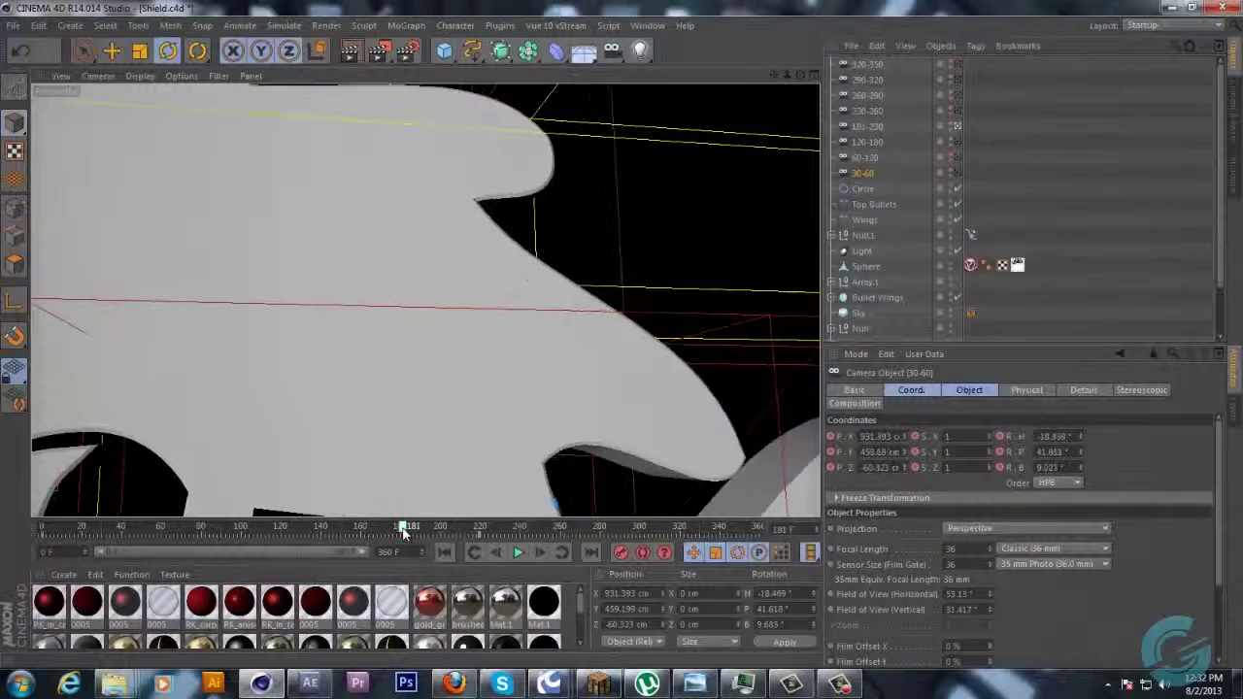
{"action": "left_click_drag", "start_coordinate": [404, 531], "coordinate": [506, 538]}
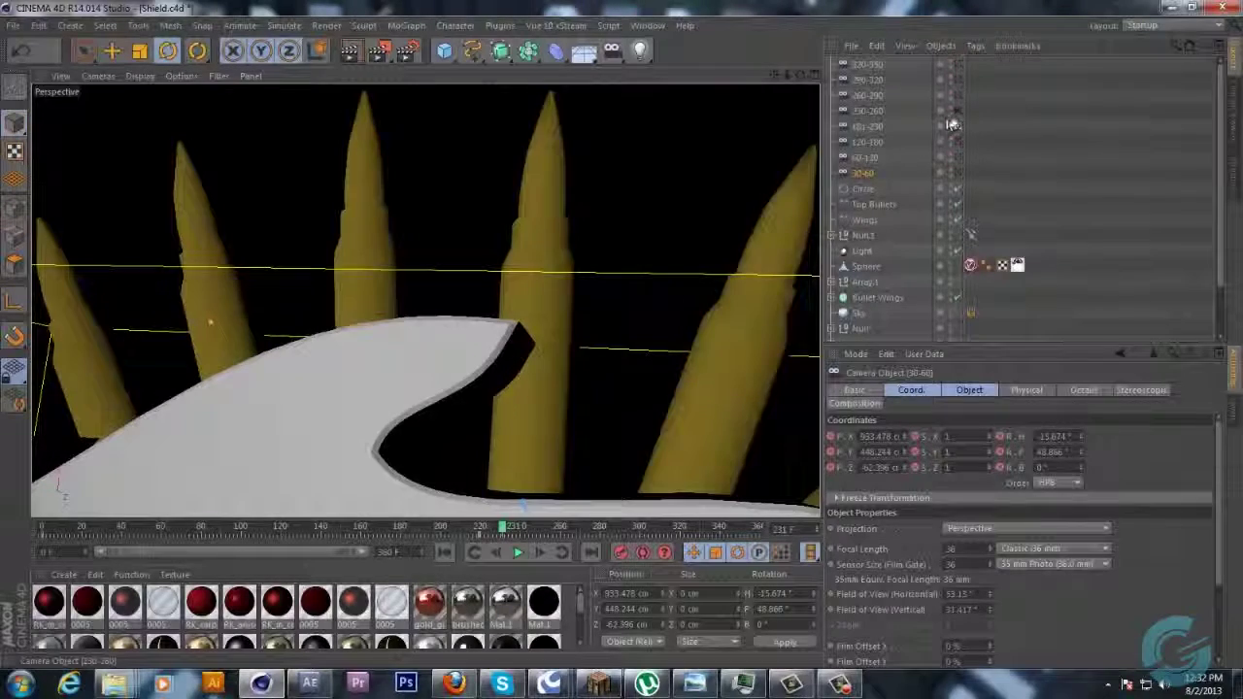
{"action": "left_click", "coordinate": [957, 112]}
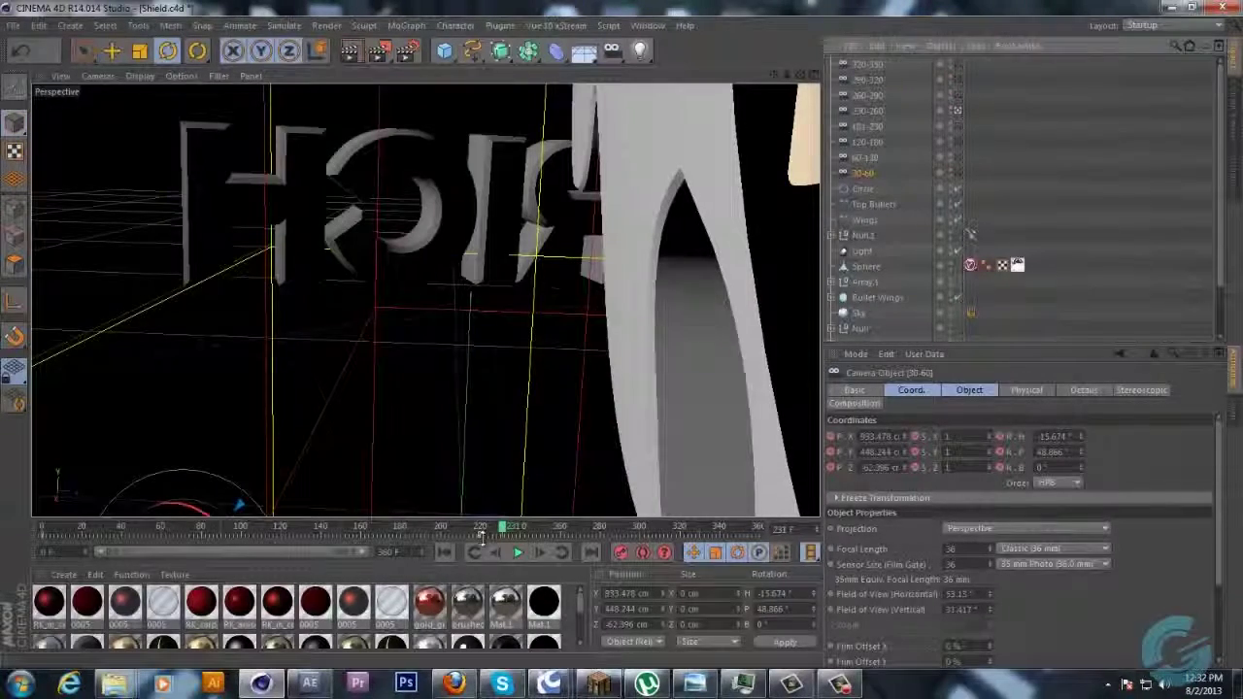
{"action": "left_click_drag", "start_coordinate": [502, 536], "coordinate": [566, 537]}
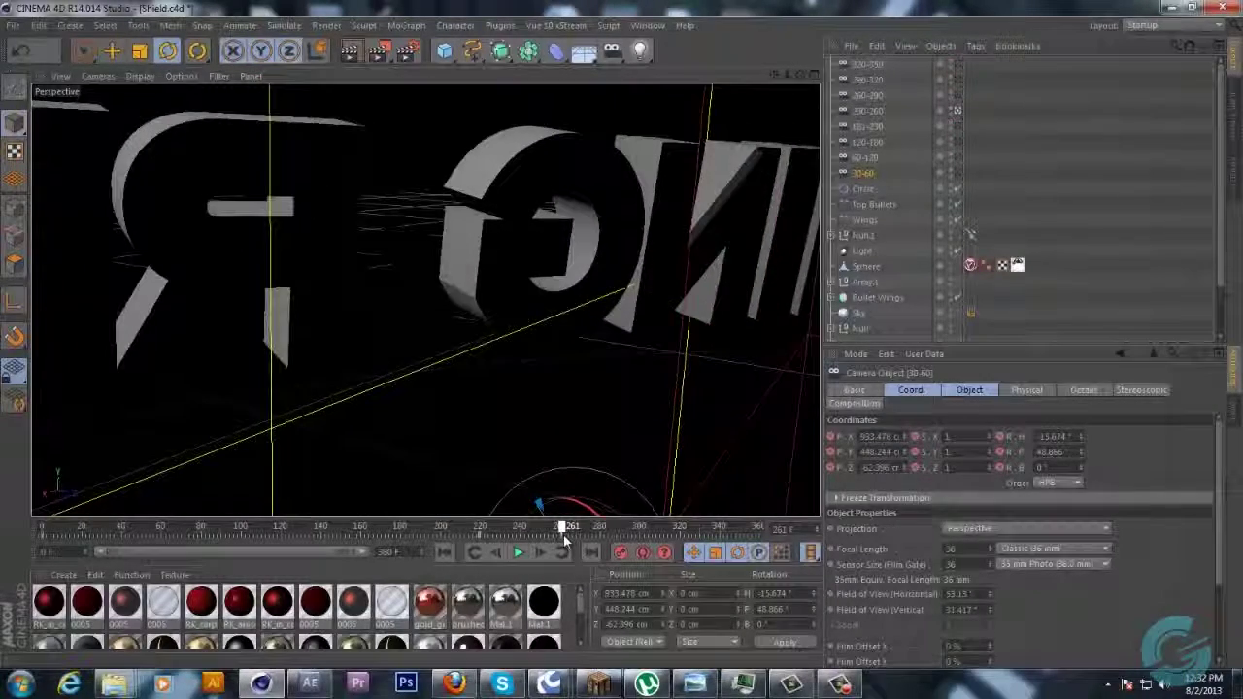
{"action": "left_click_drag", "start_coordinate": [566, 538], "coordinate": [561, 540]}
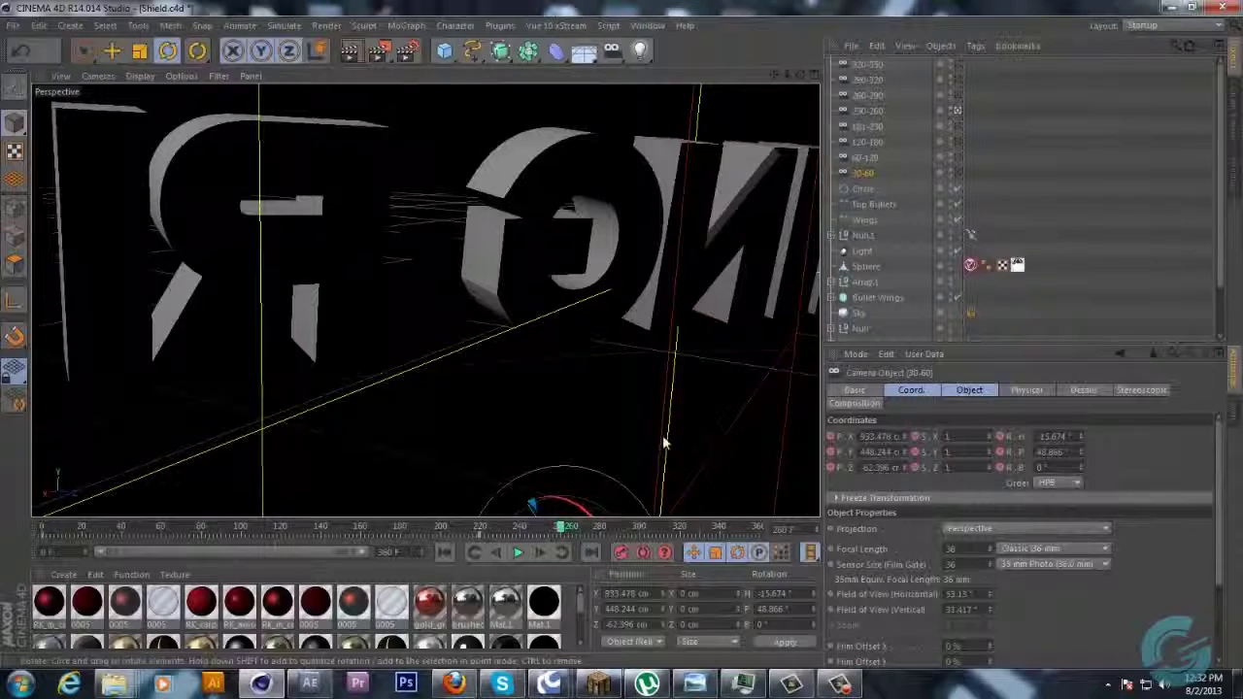
Preview the 260-290 camera up to frame 290, and the 290-320 camera up to frame 320
{"action": "left_click", "coordinate": [956, 95]}
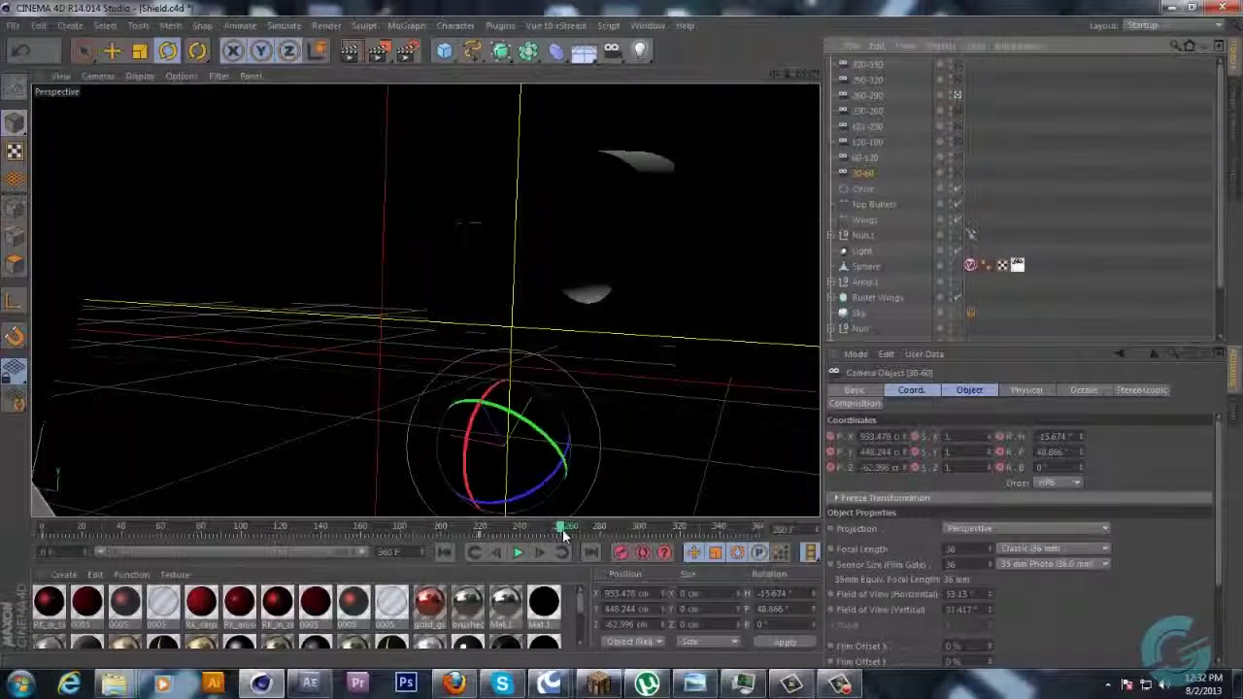
{"action": "left_click_drag", "start_coordinate": [561, 533], "coordinate": [623, 529]}
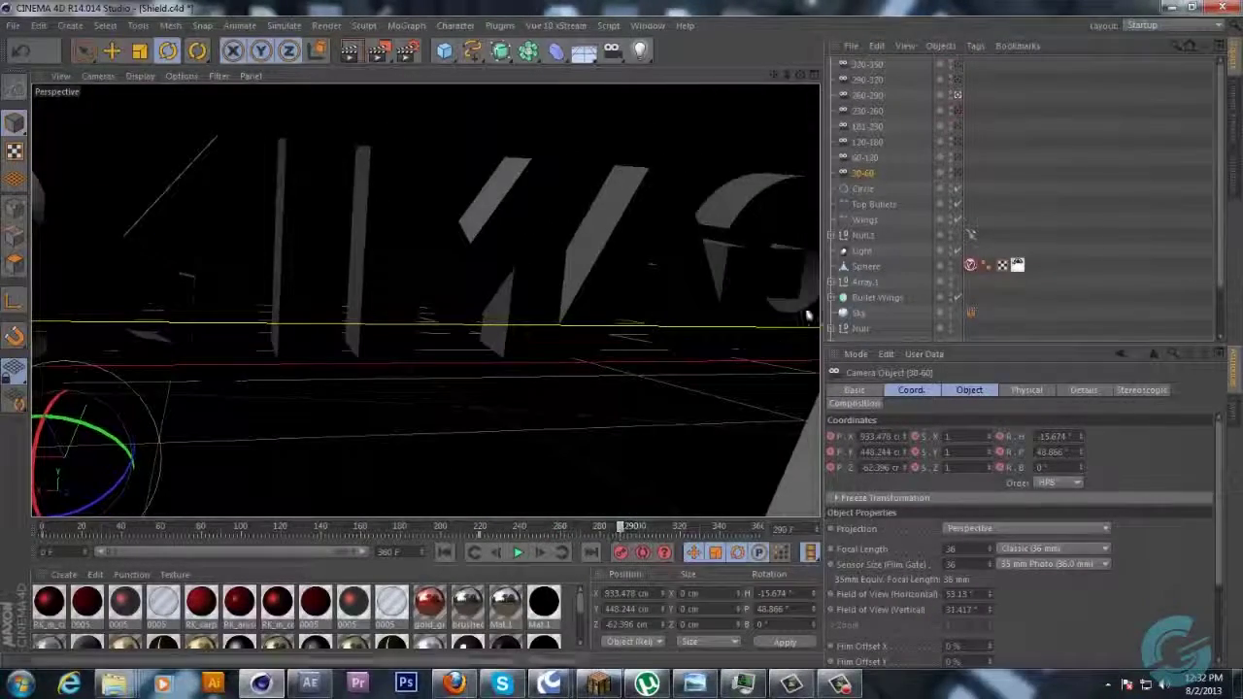
{"action": "left_click", "coordinate": [957, 80]}
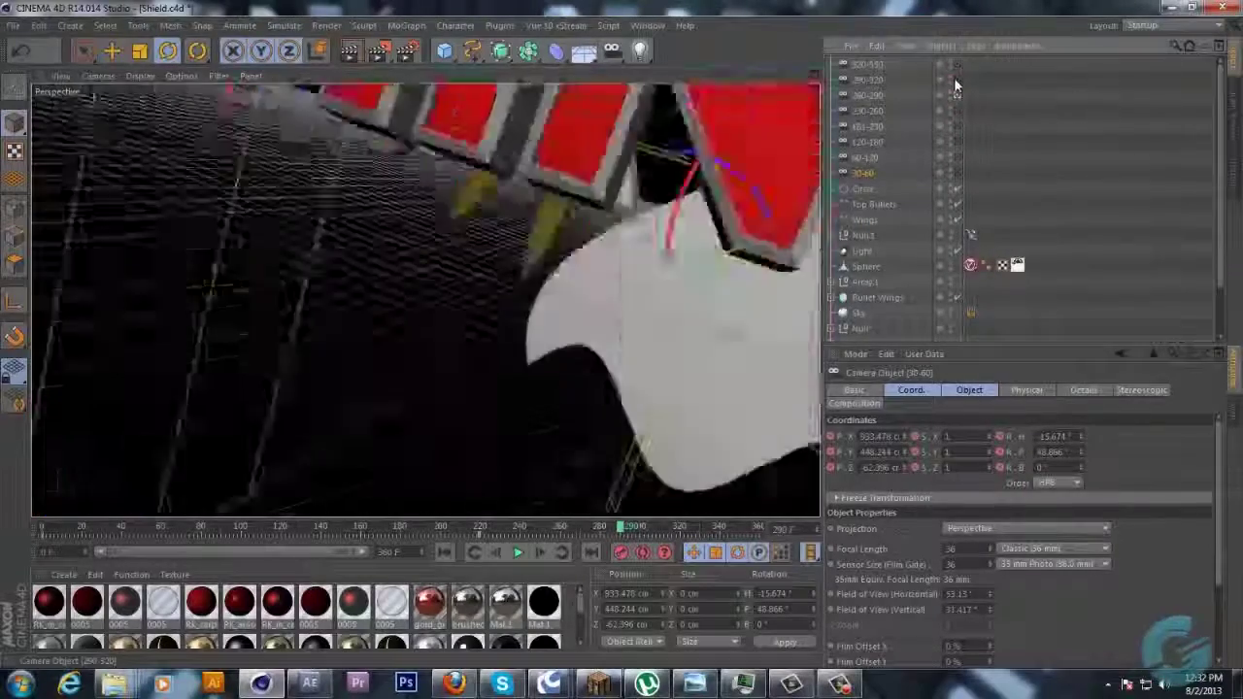
{"action": "left_click_drag", "start_coordinate": [619, 531], "coordinate": [680, 529]}
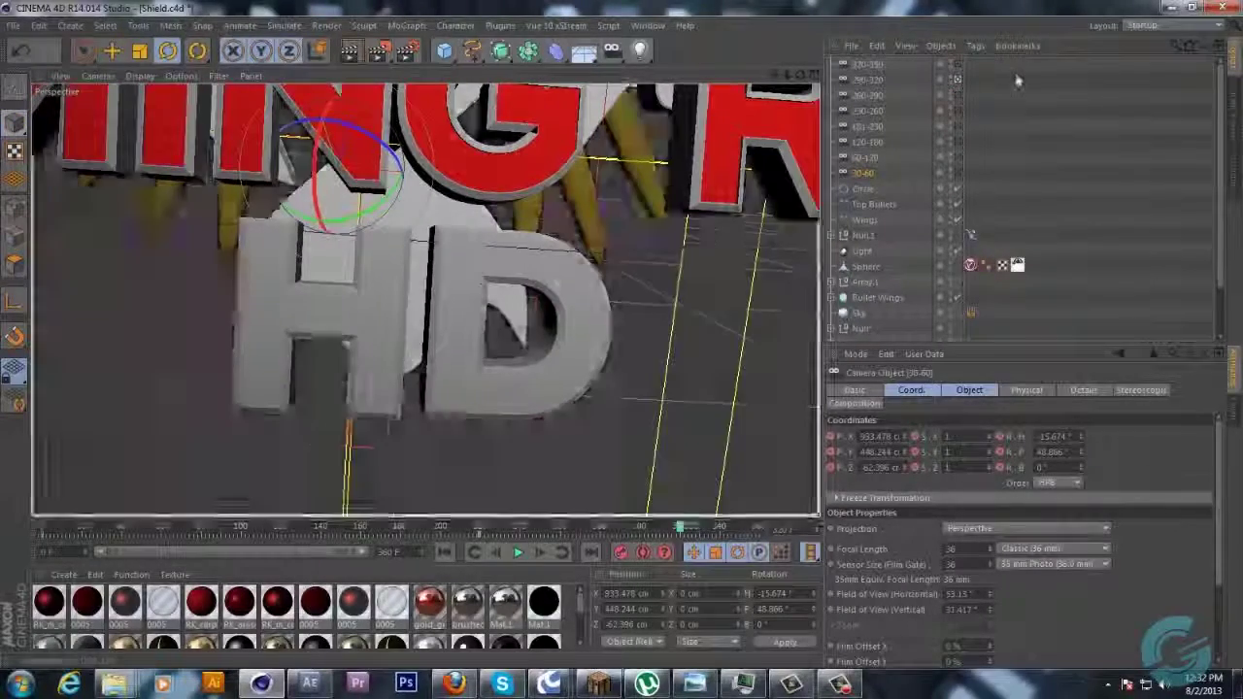
Look through the 320-350 camera and scrub the animation from the start to about frame 350
{"action": "left_click", "coordinate": [958, 65]}
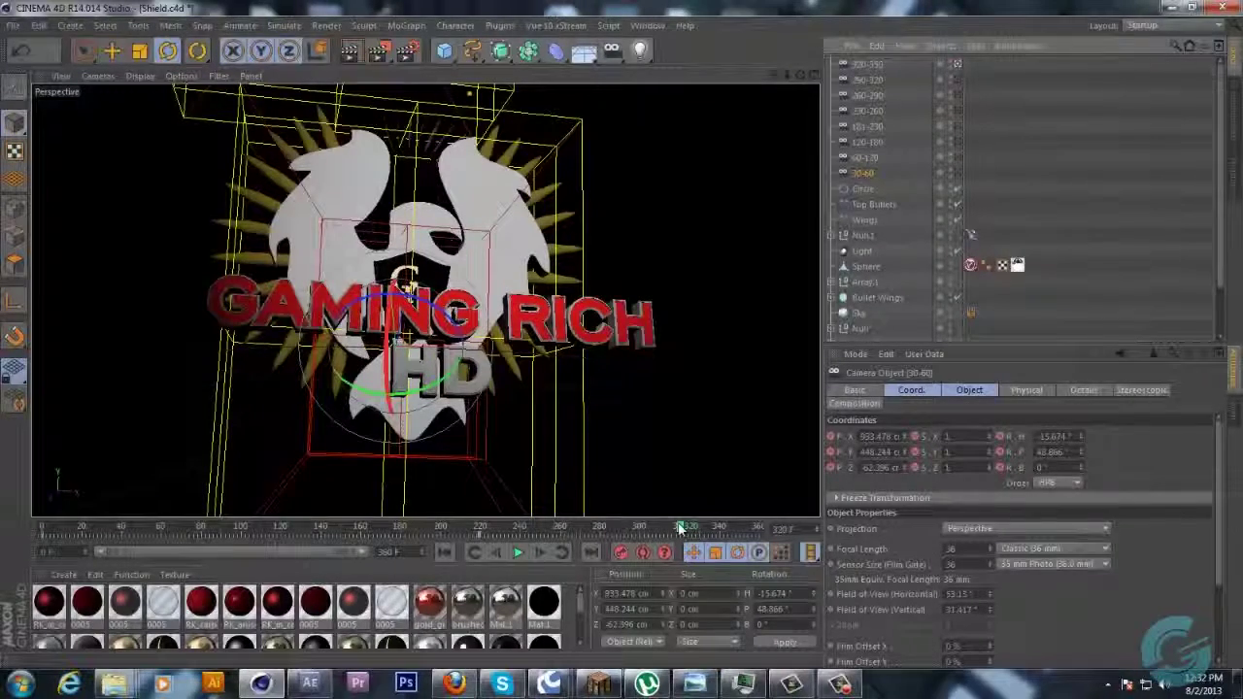
{"action": "left_click_drag", "start_coordinate": [681, 527], "coordinate": [43, 529]}
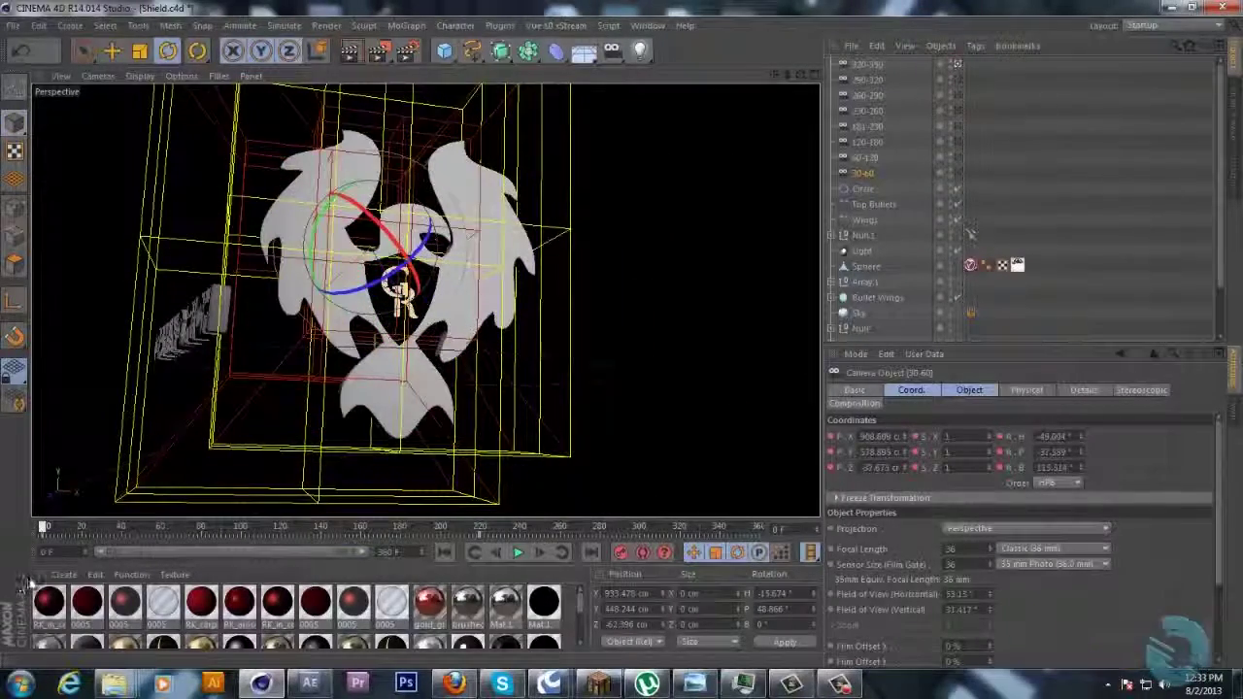
{"action": "left_click_drag", "start_coordinate": [29, 583], "coordinate": [692, 453]}
{"action": "left_click_drag", "start_coordinate": [712, 527], "coordinate": [724, 533]}
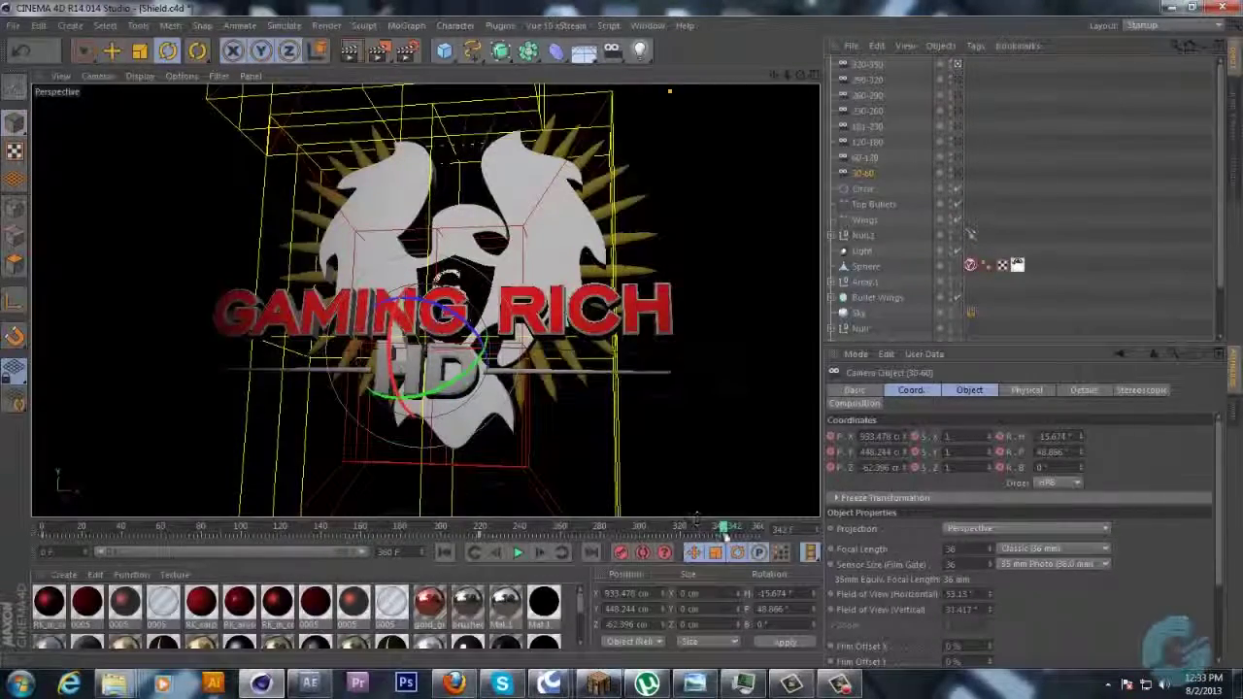
{"action": "mouse_move", "coordinate": [726, 529]}
{"action": "left_mouse_down"}
{"action": "mouse_move", "coordinate": [755, 534]}
{"action": "mouse_move", "coordinate": [744, 530]}
{"action": "left_mouse_up"}
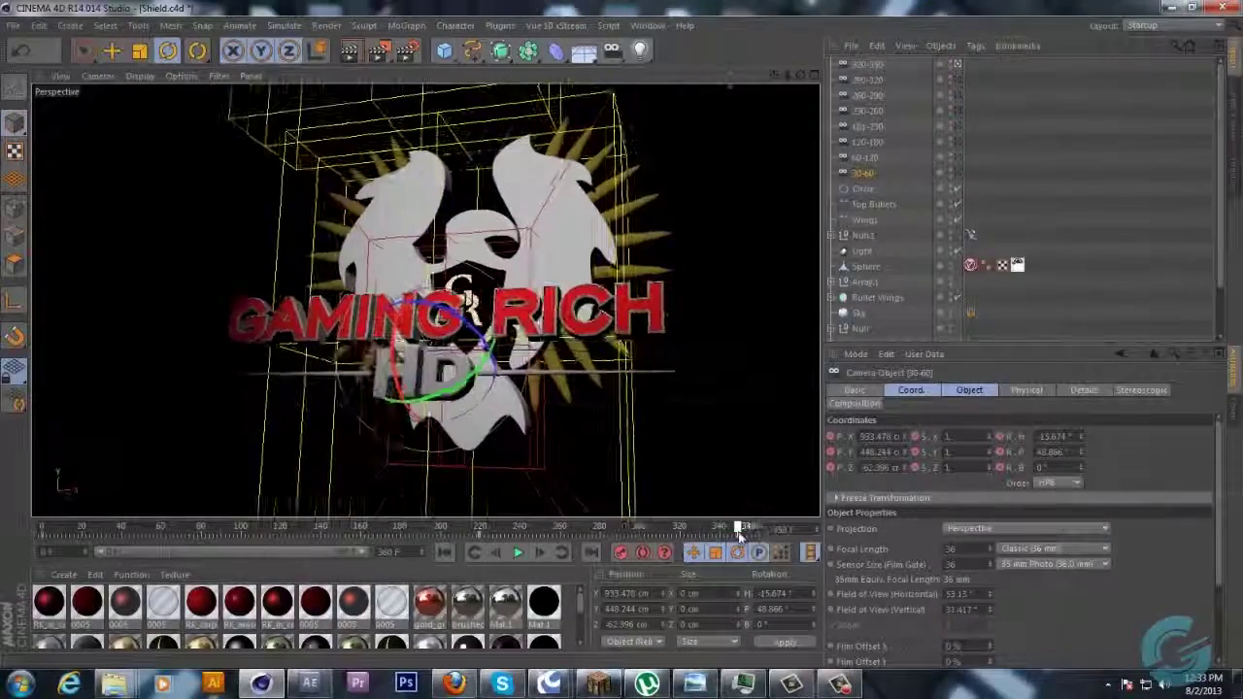
Add a Stage object to the scene with no other object selected
{"action": "left_click", "coordinate": [1110, 122]}
{"action": "left_click", "coordinate": [611, 50]}
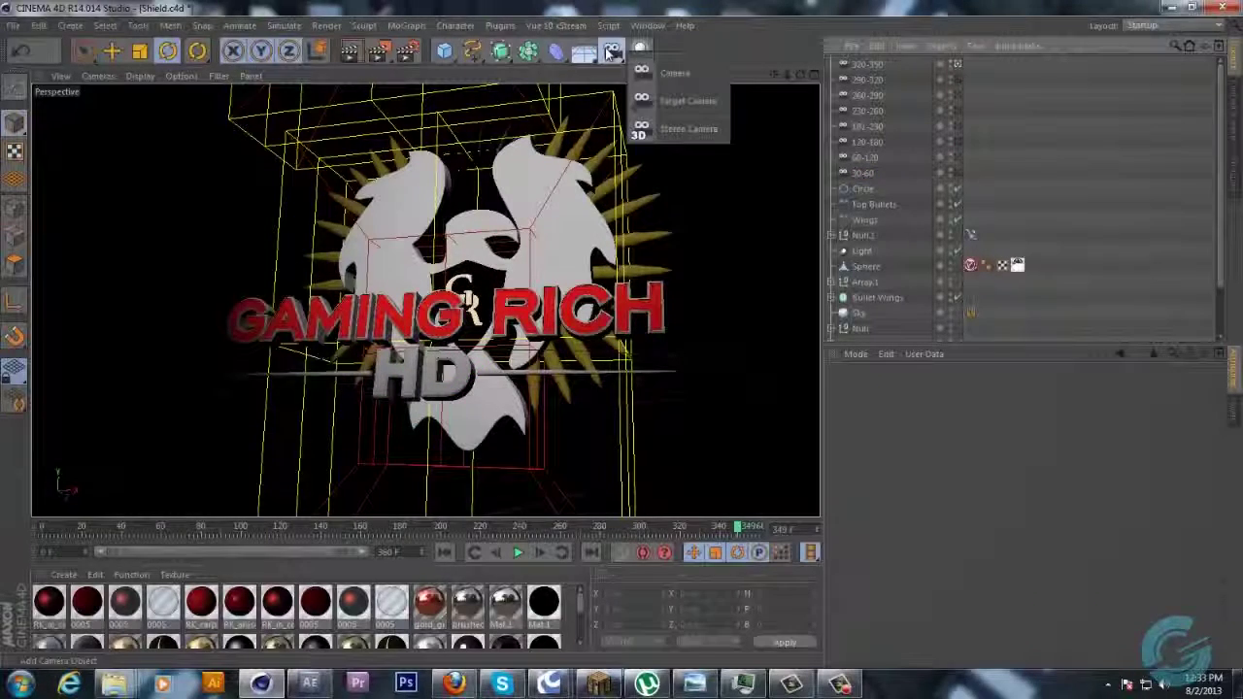
{"action": "left_click", "coordinate": [581, 49]}
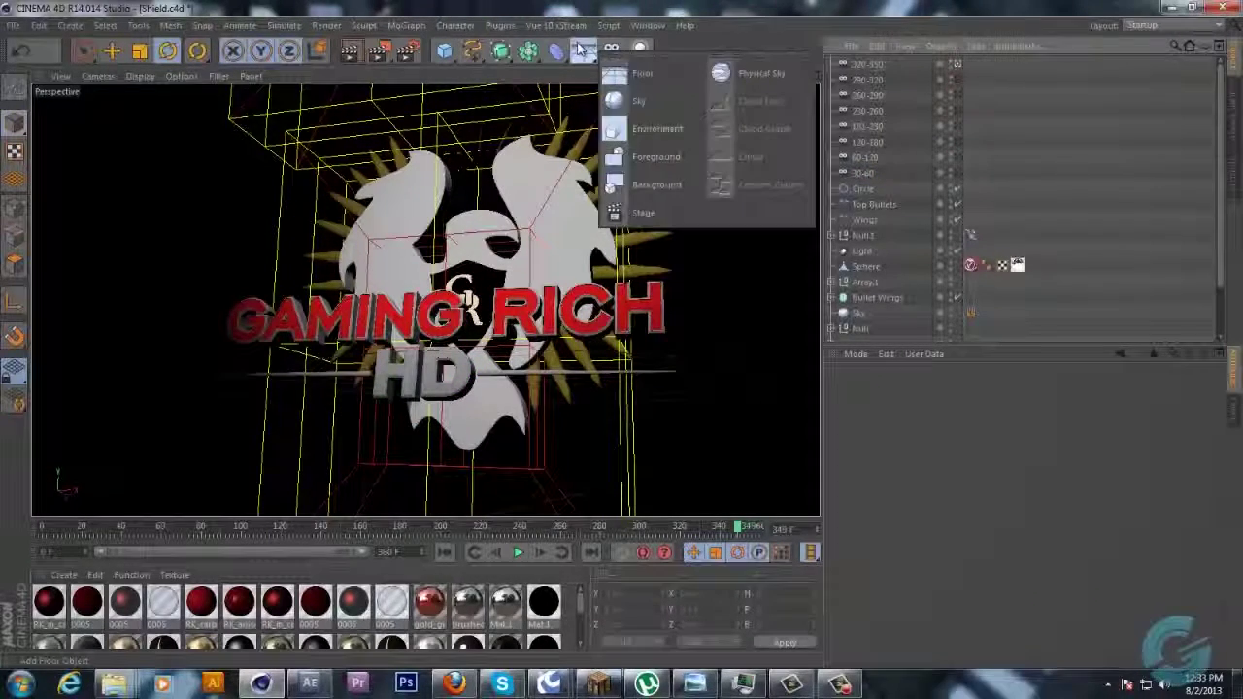
{"action": "left_click", "coordinate": [675, 220]}
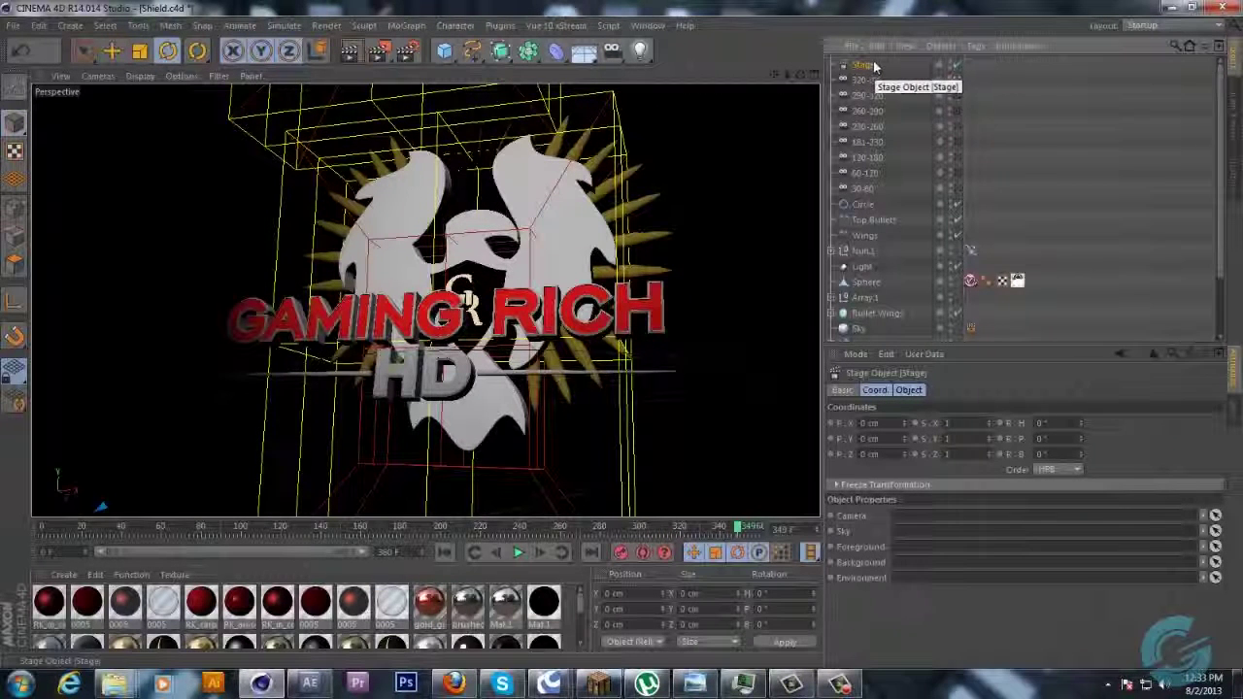
{"action": "left_click", "coordinate": [856, 188]}
{"action": "left_click", "coordinate": [862, 173]}
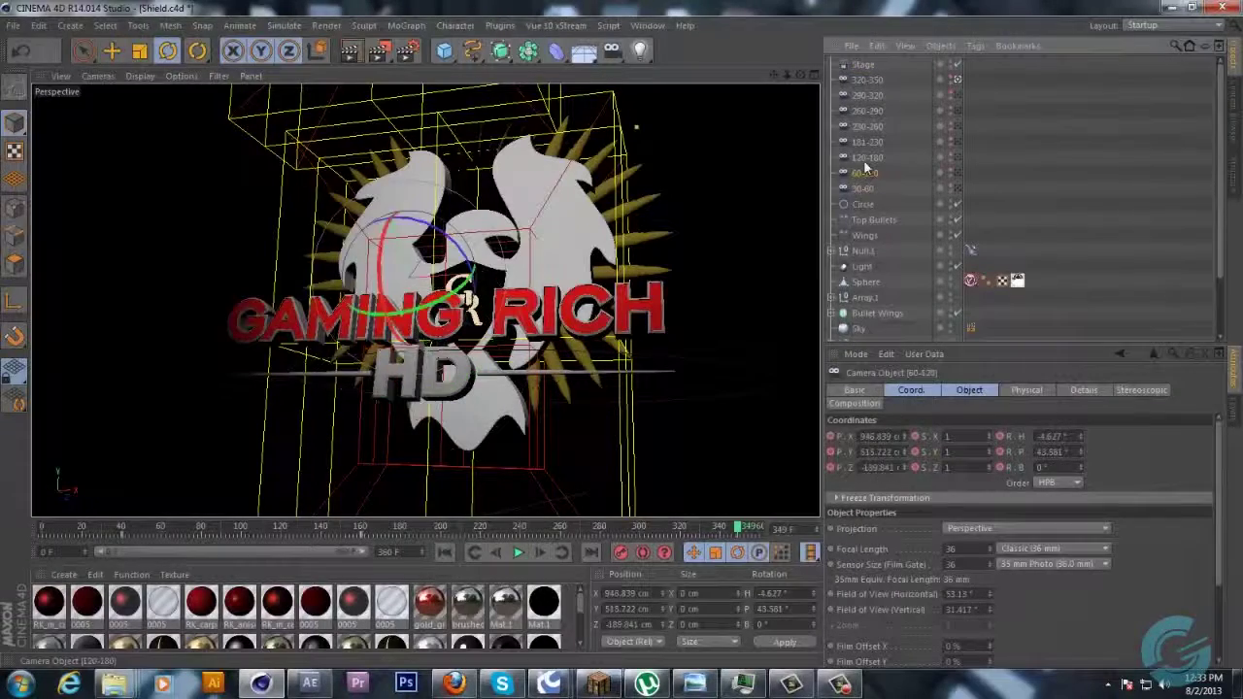
{"action": "left_click", "coordinate": [864, 157]}
{"action": "left_click", "coordinate": [865, 141]}
{"action": "left_click", "coordinate": [865, 126]}
Assign the 30-60 camera to the Stage object at frame 0 and record a keyframe
{"action": "left_click", "coordinate": [861, 65]}
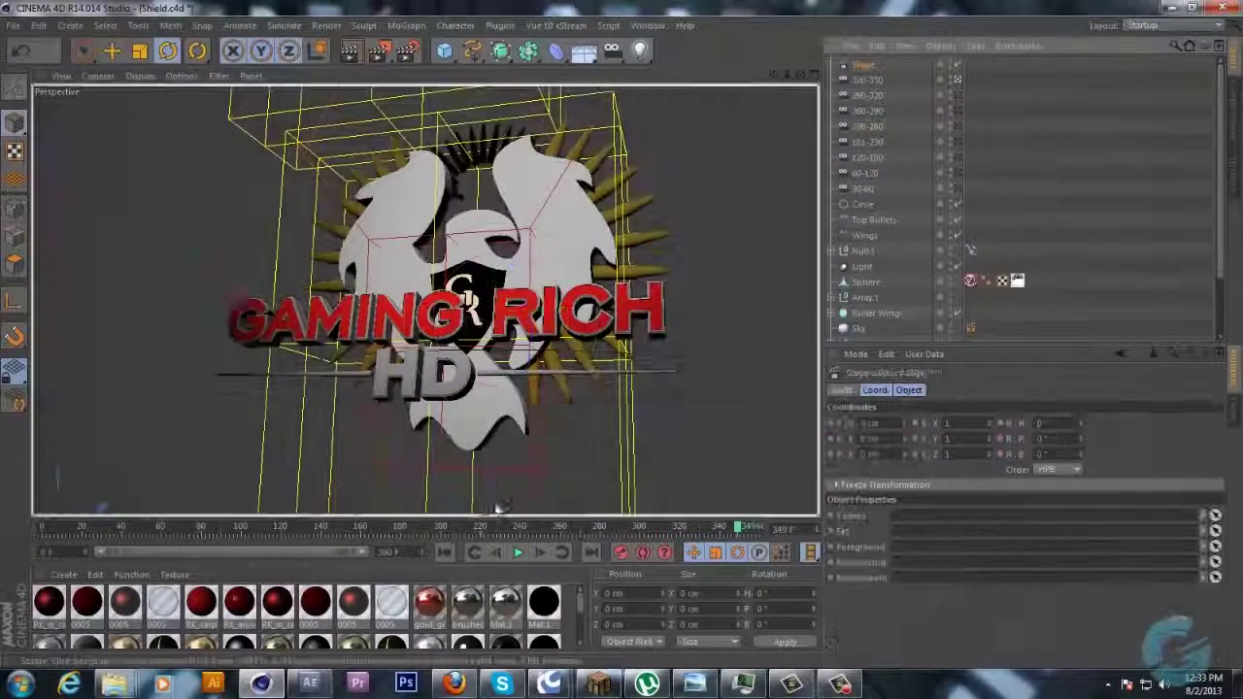
{"action": "left_click", "coordinate": [444, 552]}
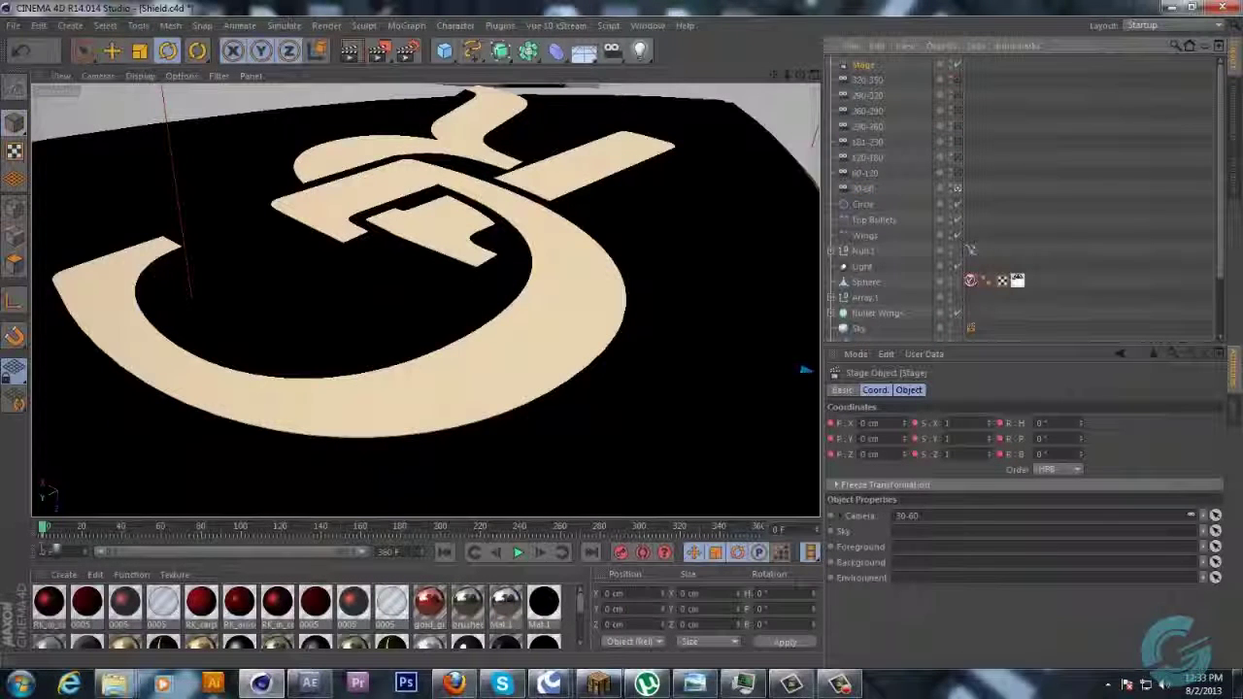
Record a Stage keyframe at frame 59 with the 30-60 camera still assigned
{"action": "left_click_drag", "start_coordinate": [43, 527], "coordinate": [164, 544]}
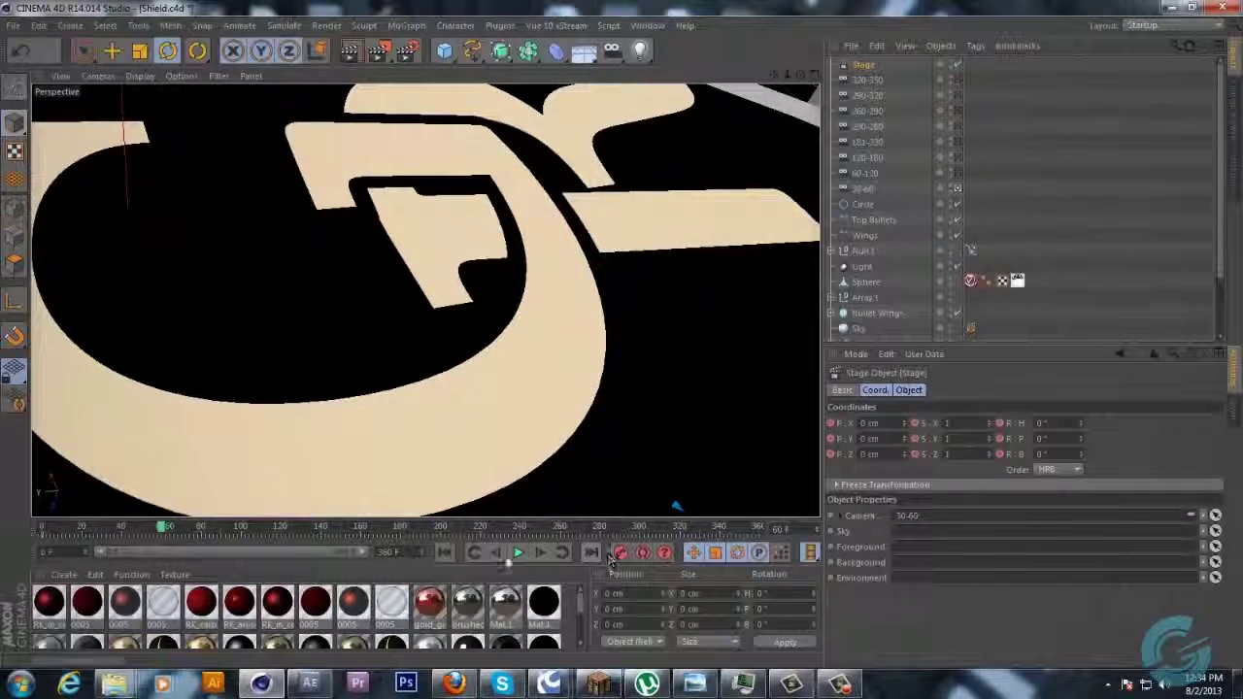
{"action": "left_click", "coordinate": [495, 553]}
{"action": "left_click", "coordinate": [494, 552]}
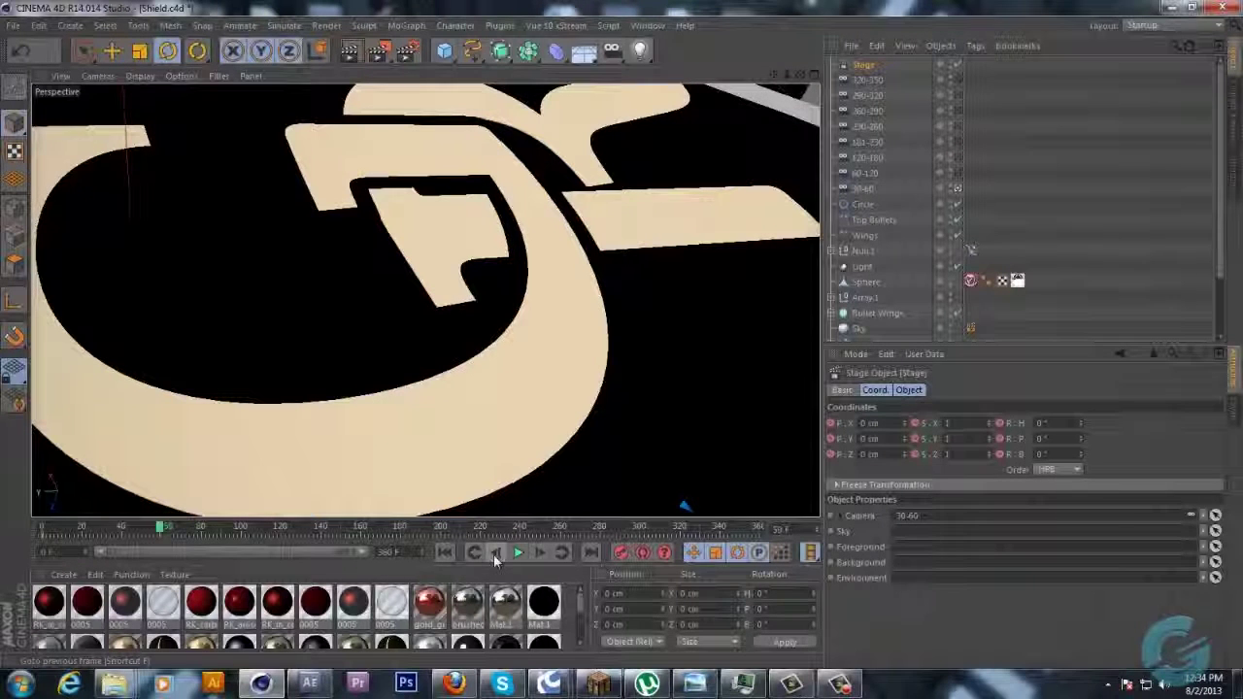
{"action": "left_click", "coordinate": [540, 552]}
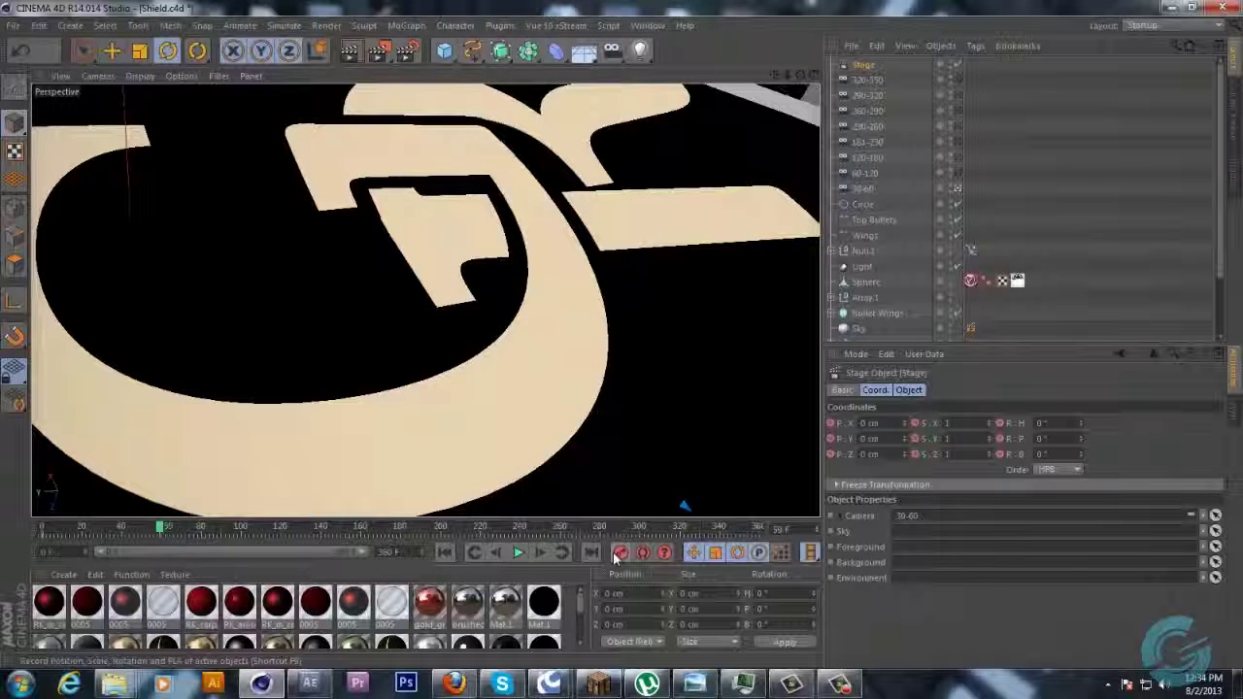
Assign the 60-120 camera to the Stage object at frame 60 and record a keyframe
{"action": "left_click", "coordinate": [540, 553]}
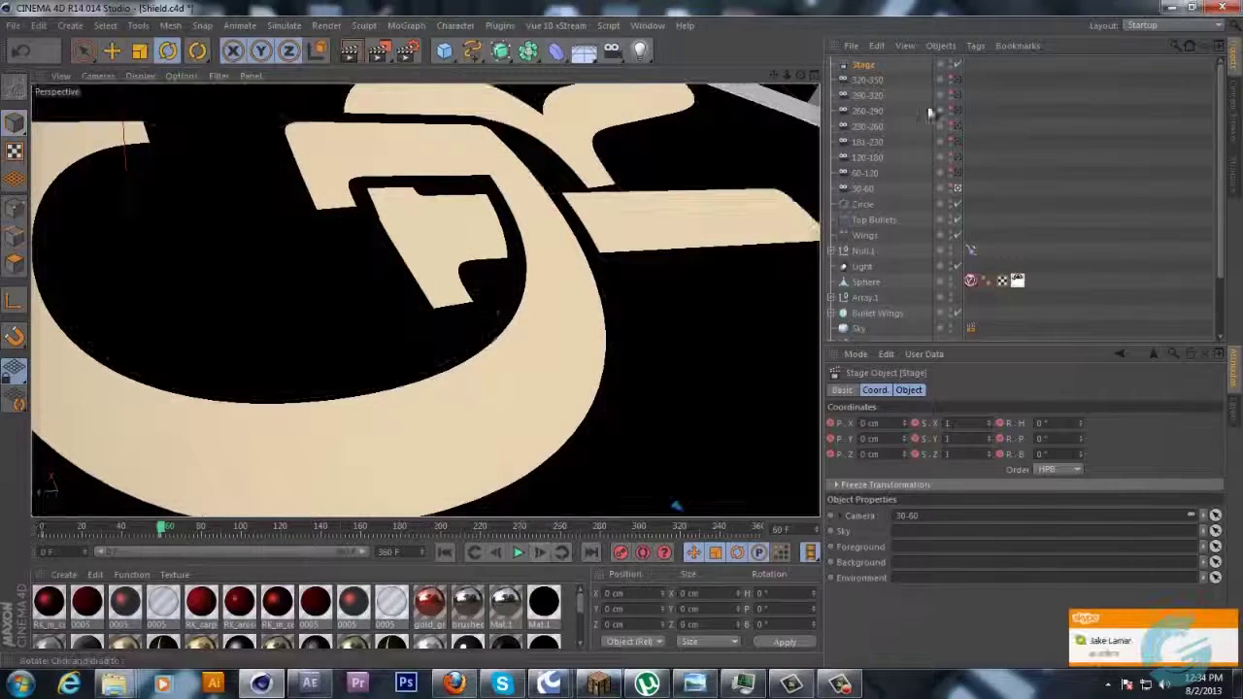
{"action": "left_click", "coordinate": [866, 176]}
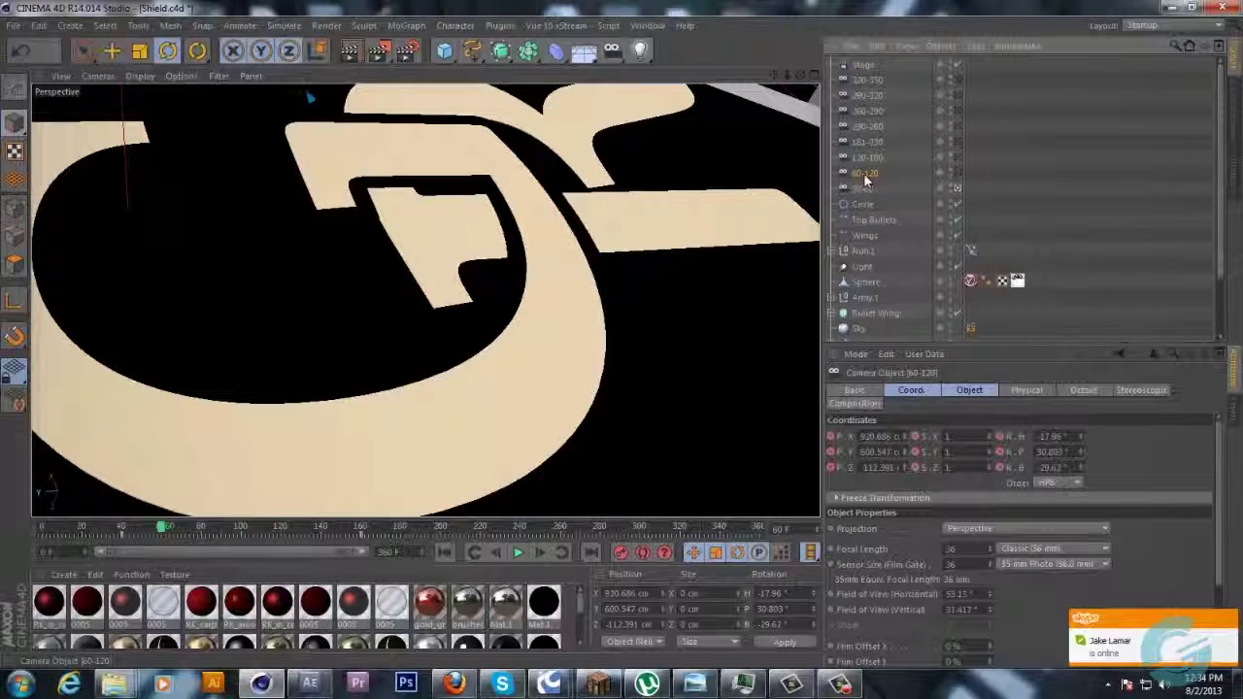
{"action": "left_click", "coordinate": [874, 65]}
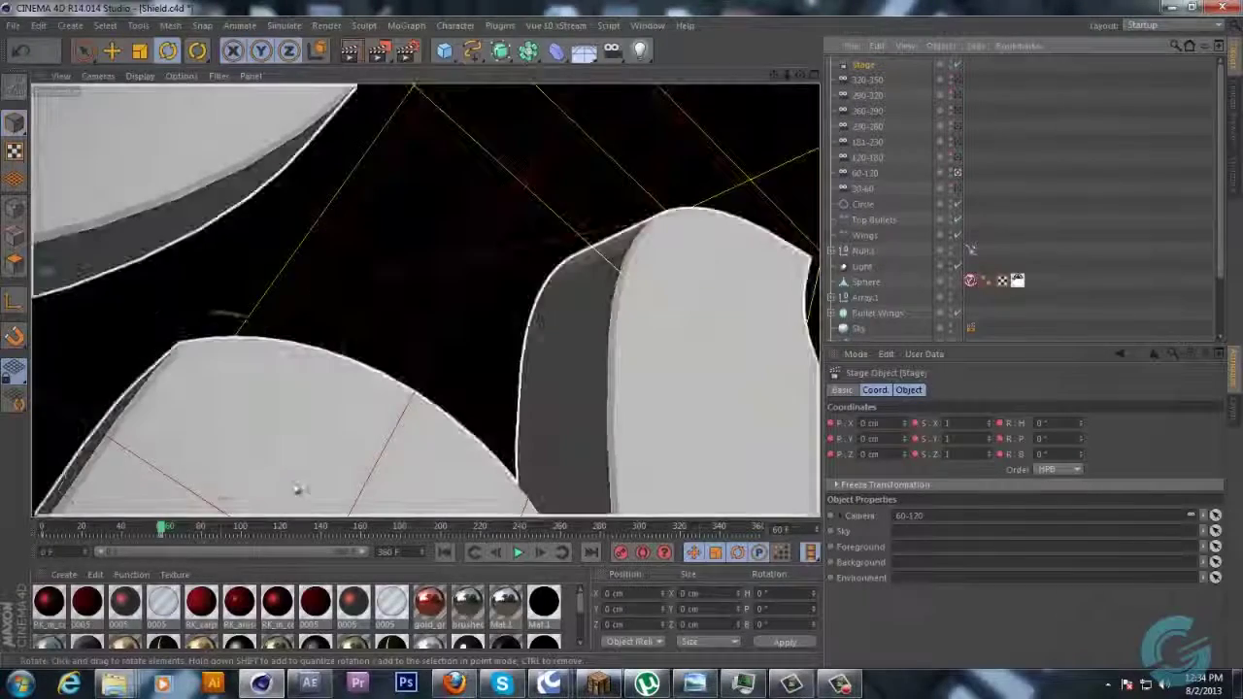
Record a Stage keyframe at frame 119, and assign the 120-180 camera to the Stage object at frame 120
{"action": "left_click_drag", "start_coordinate": [161, 527], "coordinate": [281, 536]}
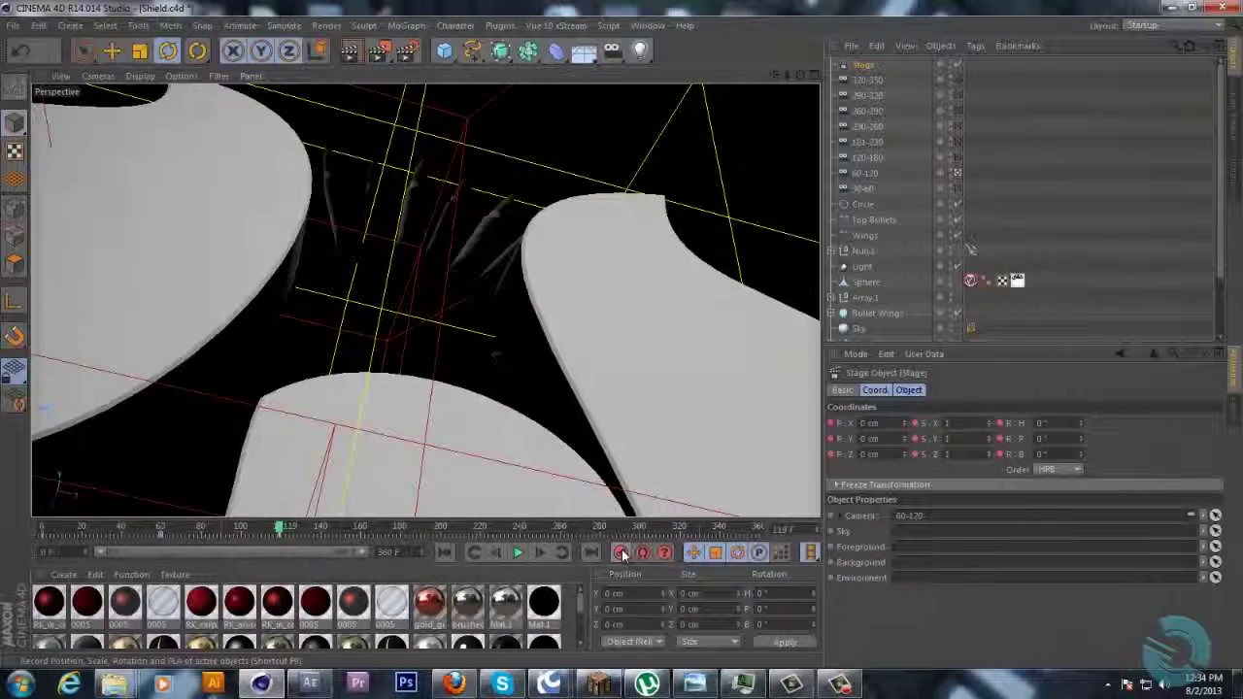
{"action": "left_click", "coordinate": [540, 552]}
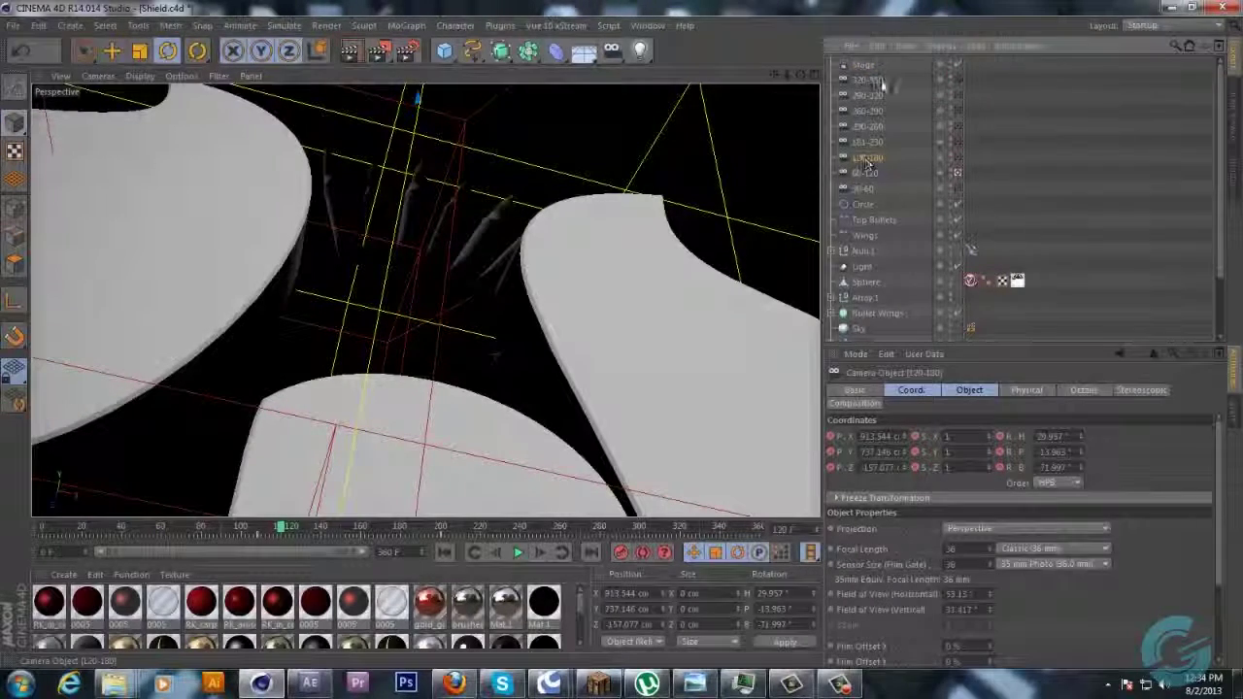
{"action": "left_click_drag", "start_coordinate": [899, 189], "coordinate": [978, 519]}
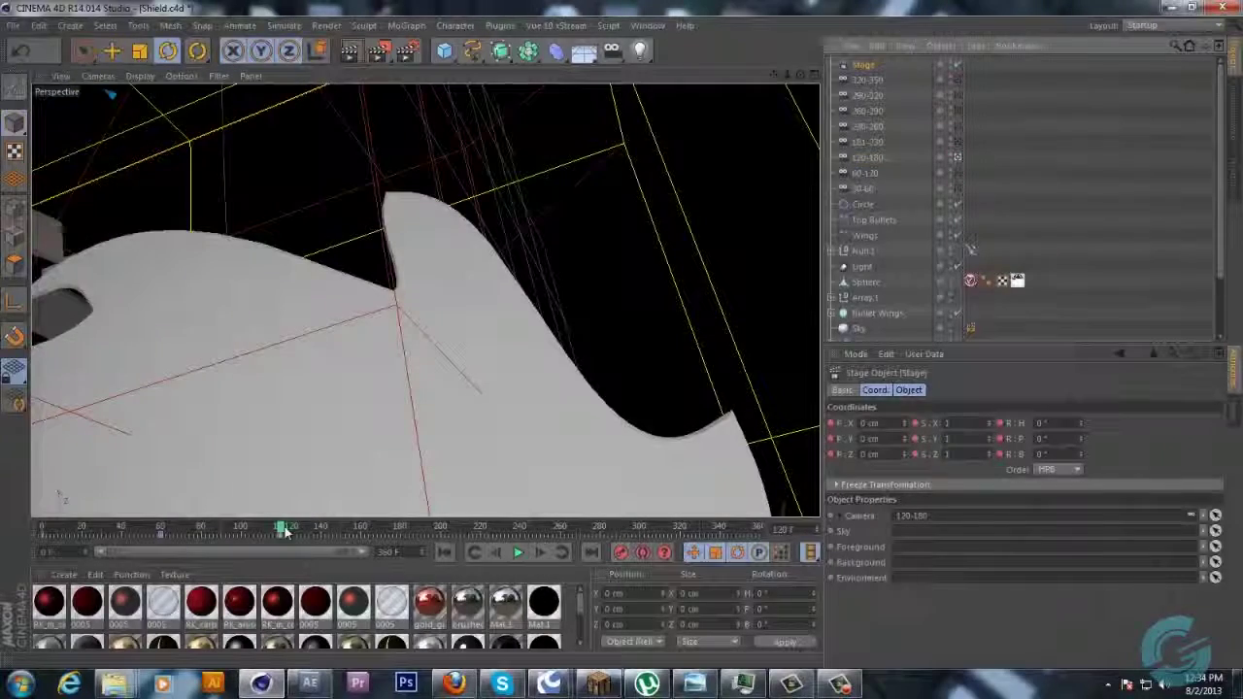
Record a Stage keyframe at frame 179 with the 120-180 camera, and check where the 181-230 camera's keyframes start
{"action": "mouse_move", "coordinate": [279, 530]}
{"action": "left_mouse_down"}
{"action": "mouse_move", "coordinate": [392, 530]}
{"action": "mouse_move", "coordinate": [408, 550]}
{"action": "left_mouse_up"}
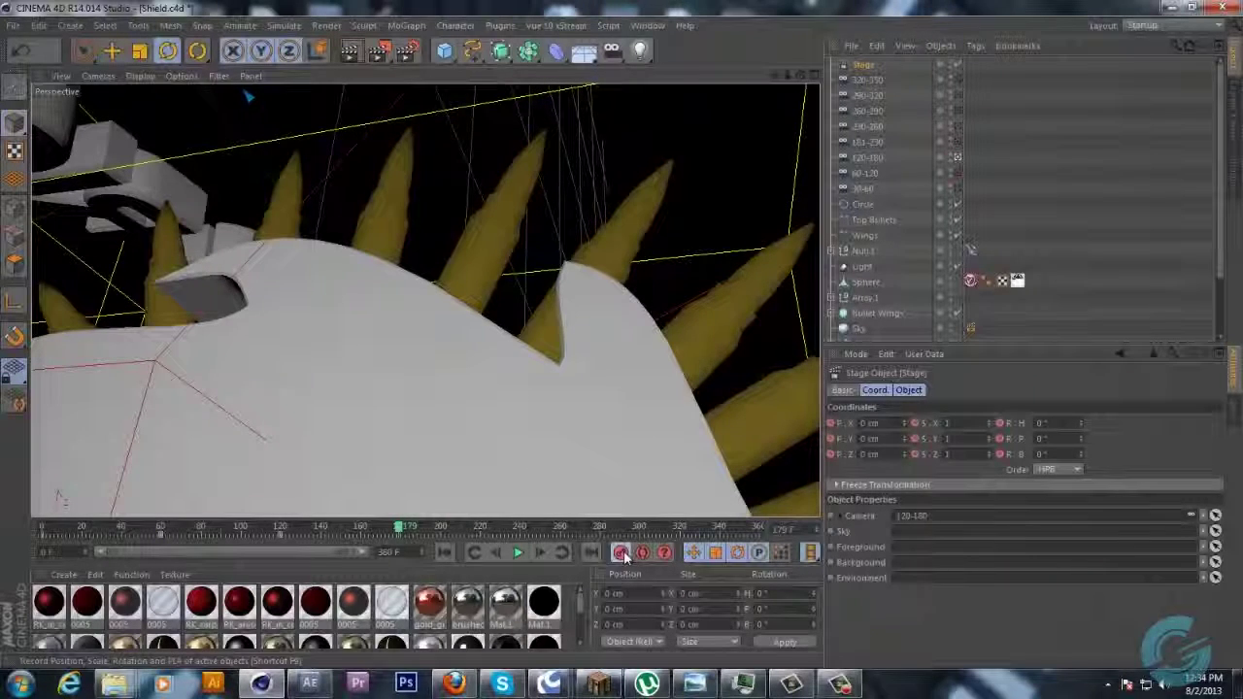
{"action": "left_click", "coordinate": [540, 552]}
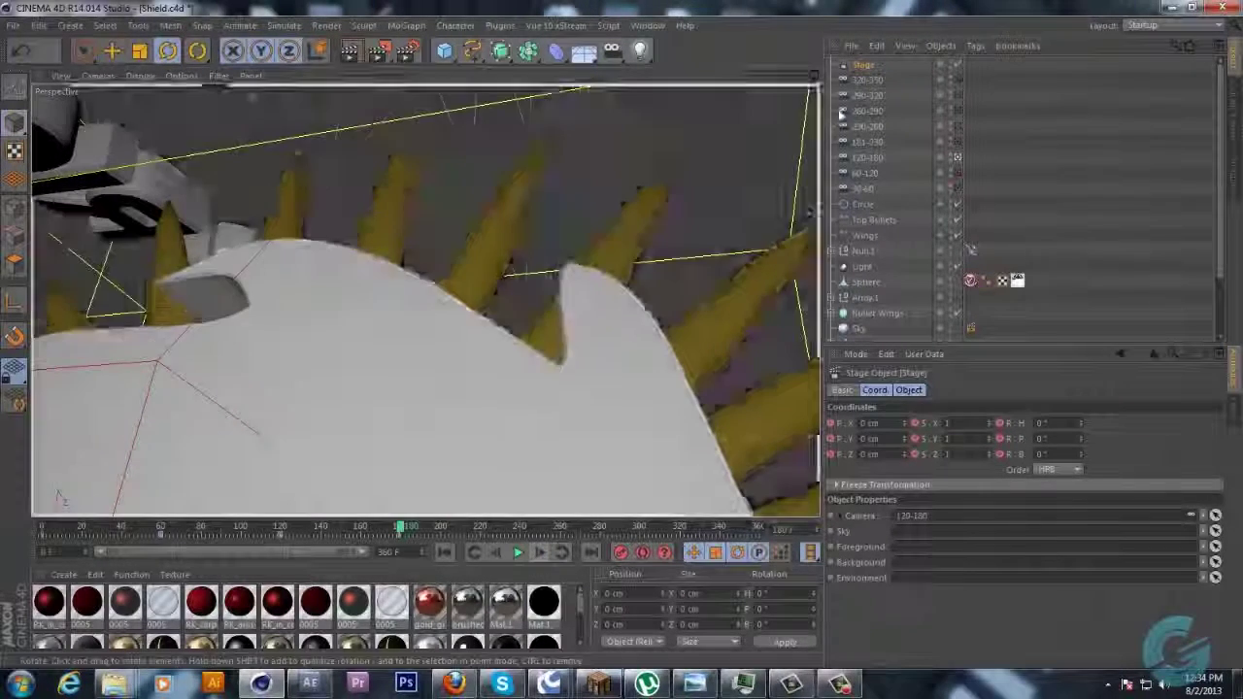
{"action": "left_click", "coordinate": [874, 142]}
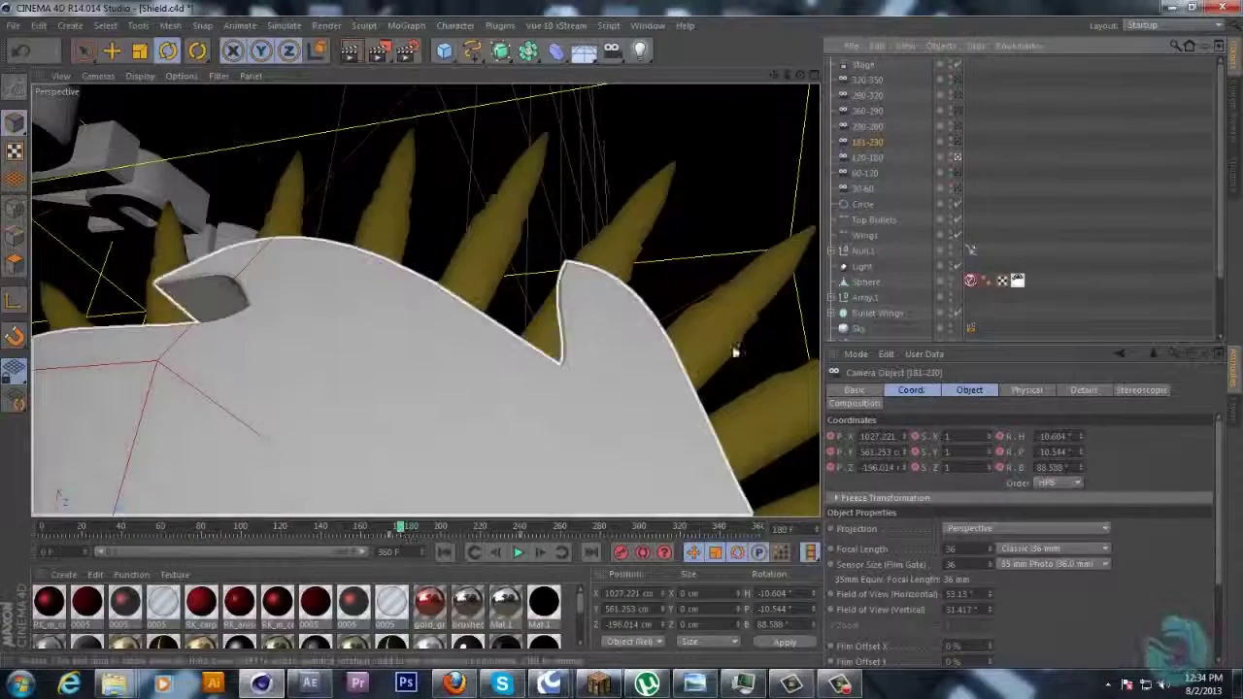
{"action": "left_click", "coordinate": [862, 65]}
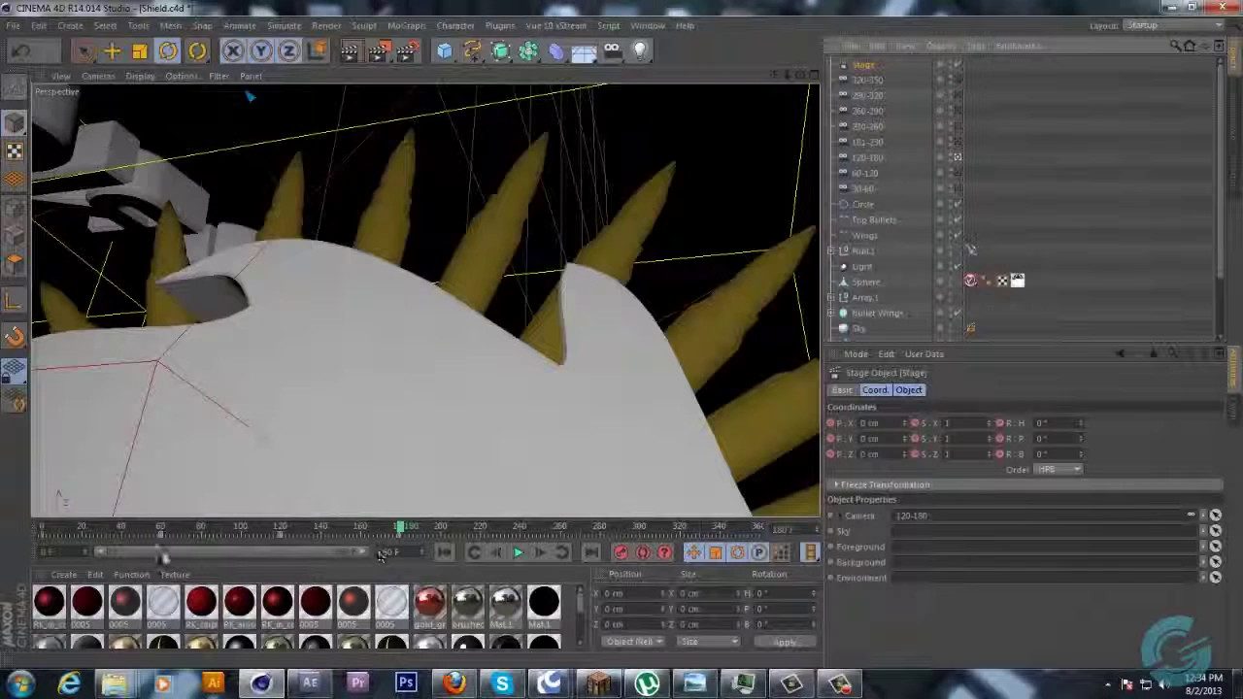
Assign the 181-230 camera to the Stage object at frame 181
{"action": "left_click_drag", "start_coordinate": [101, 552], "coordinate": [188, 557]}
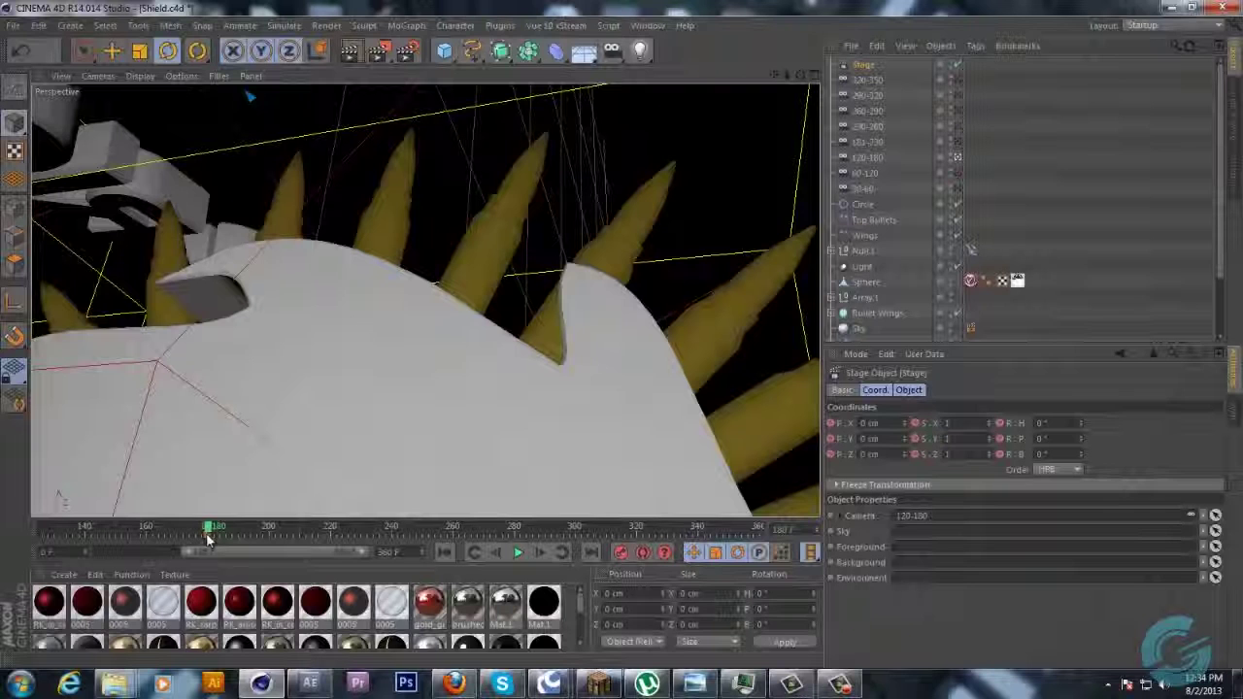
{"action": "left_click", "coordinate": [211, 530]}
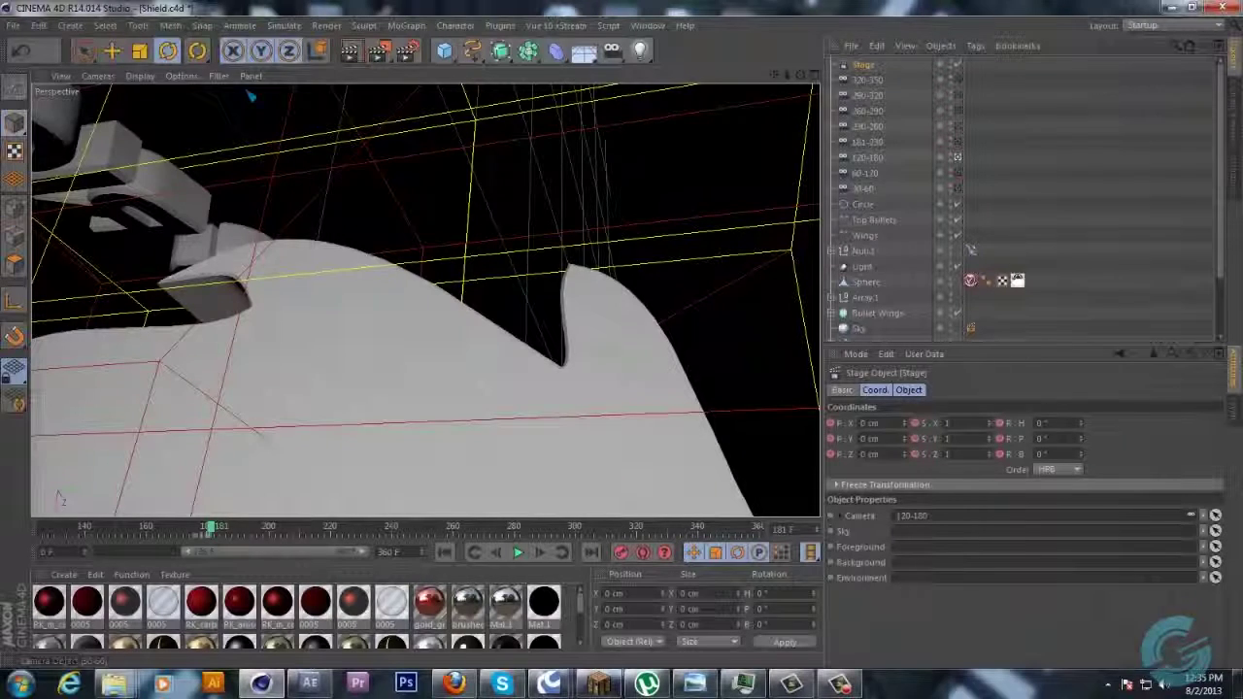
{"action": "left_click", "coordinate": [859, 144]}
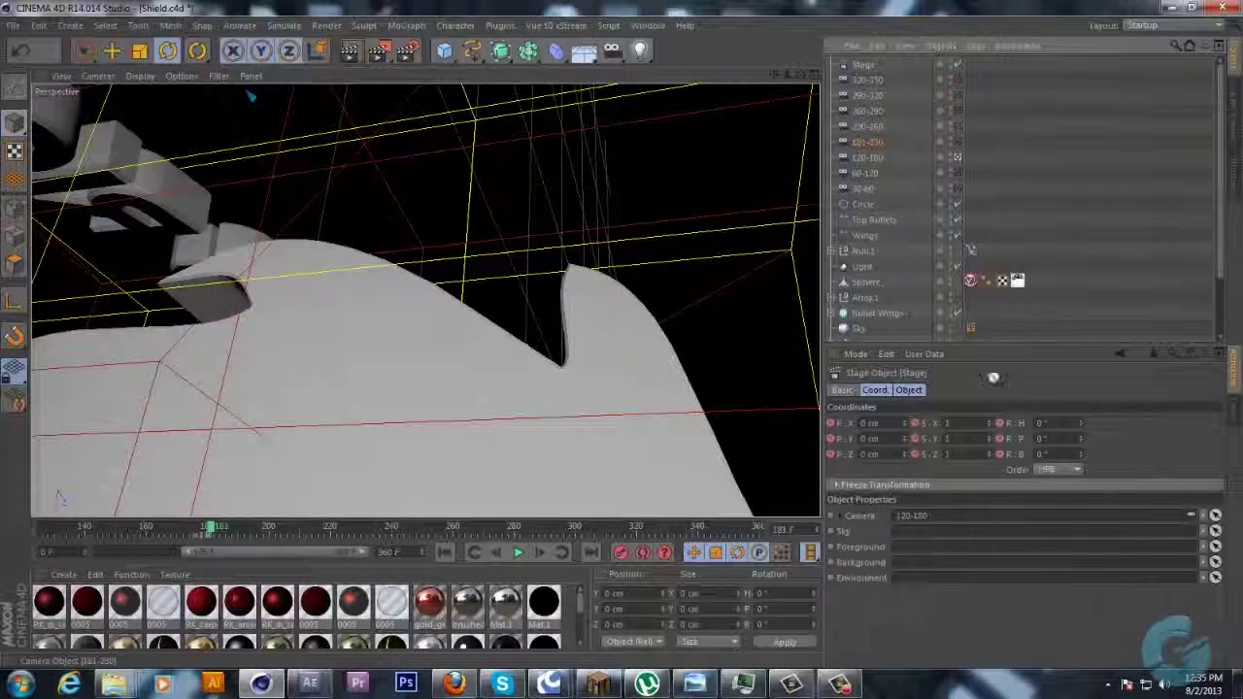
{"action": "left_click_drag", "start_coordinate": [959, 500], "coordinate": [958, 515]}
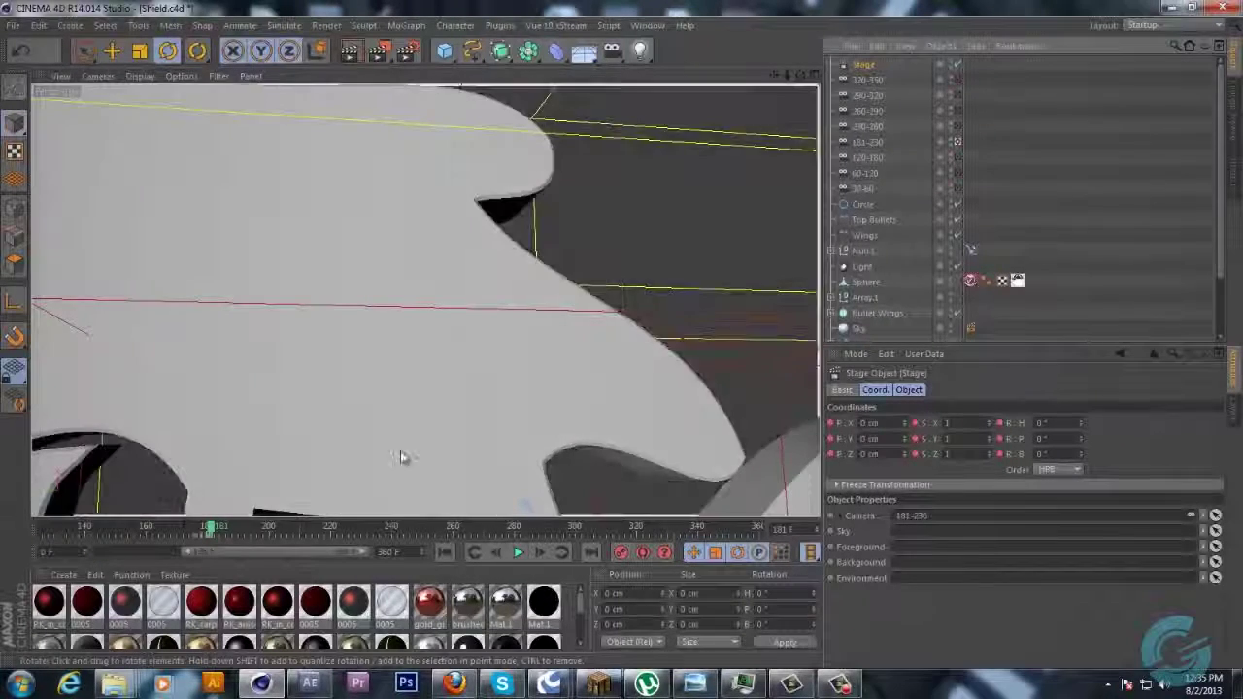
Record a Stage keyframe at frame 229, and assign and keyframe the 230-260 camera on the Stage at frame 230
{"action": "mouse_move", "coordinate": [206, 530]}
{"action": "left_mouse_down"}
{"action": "mouse_move", "coordinate": [354, 529]}
{"action": "mouse_move", "coordinate": [371, 550]}
{"action": "mouse_move", "coordinate": [358, 542]}
{"action": "left_mouse_up"}
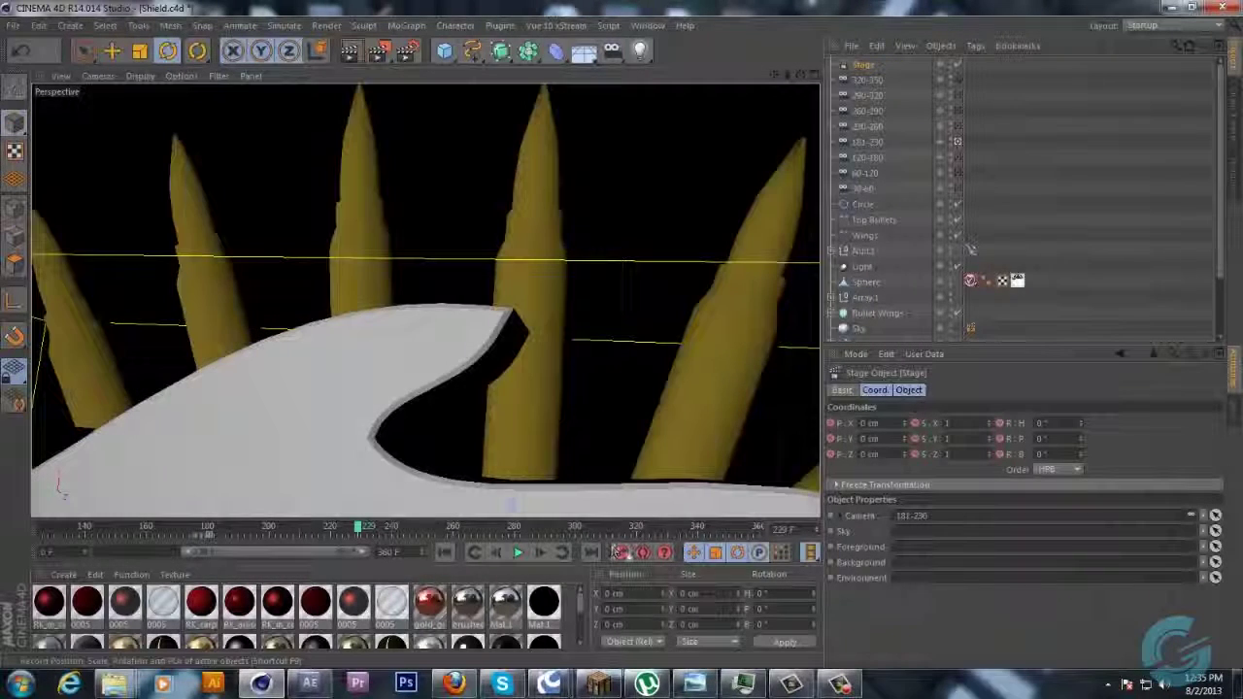
{"action": "left_click", "coordinate": [360, 525]}
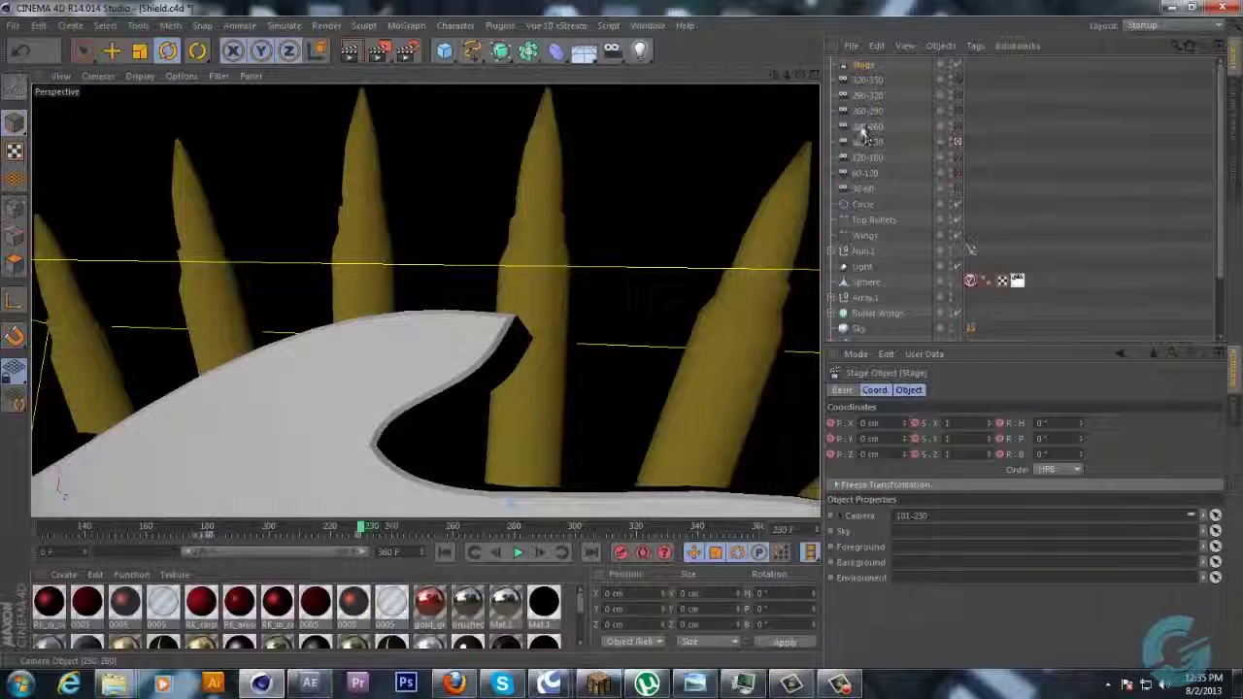
{"action": "left_click", "coordinate": [861, 127]}
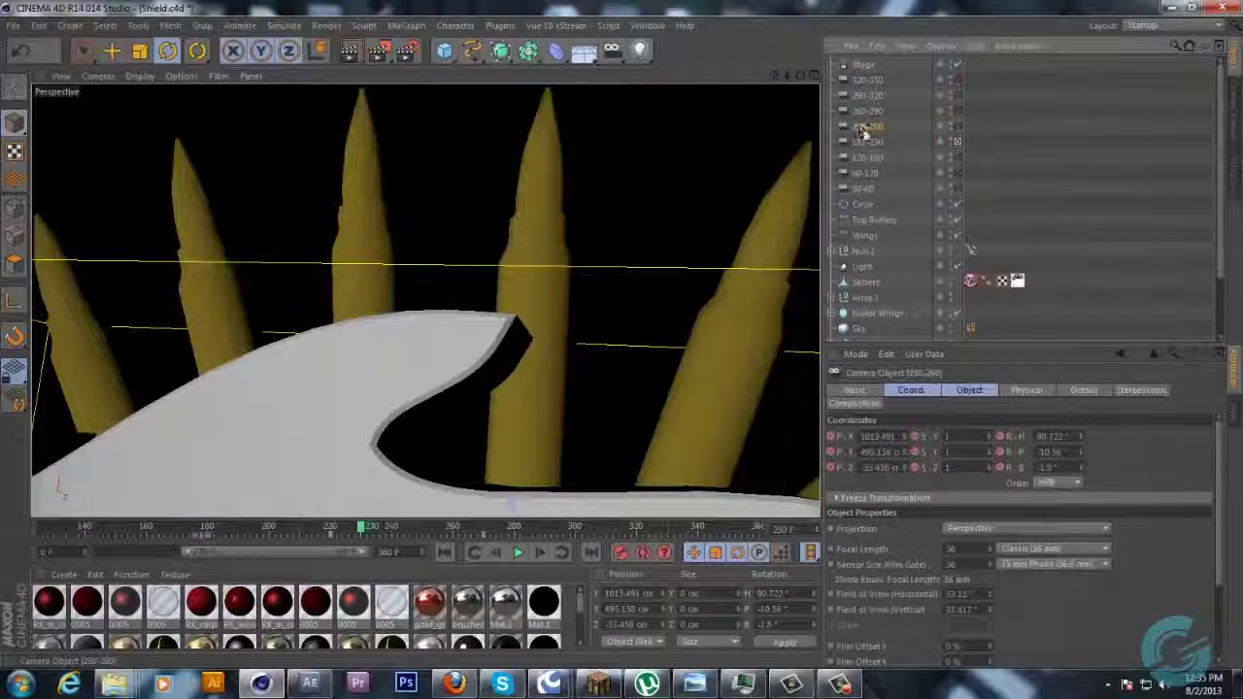
{"action": "left_click", "coordinate": [865, 64]}
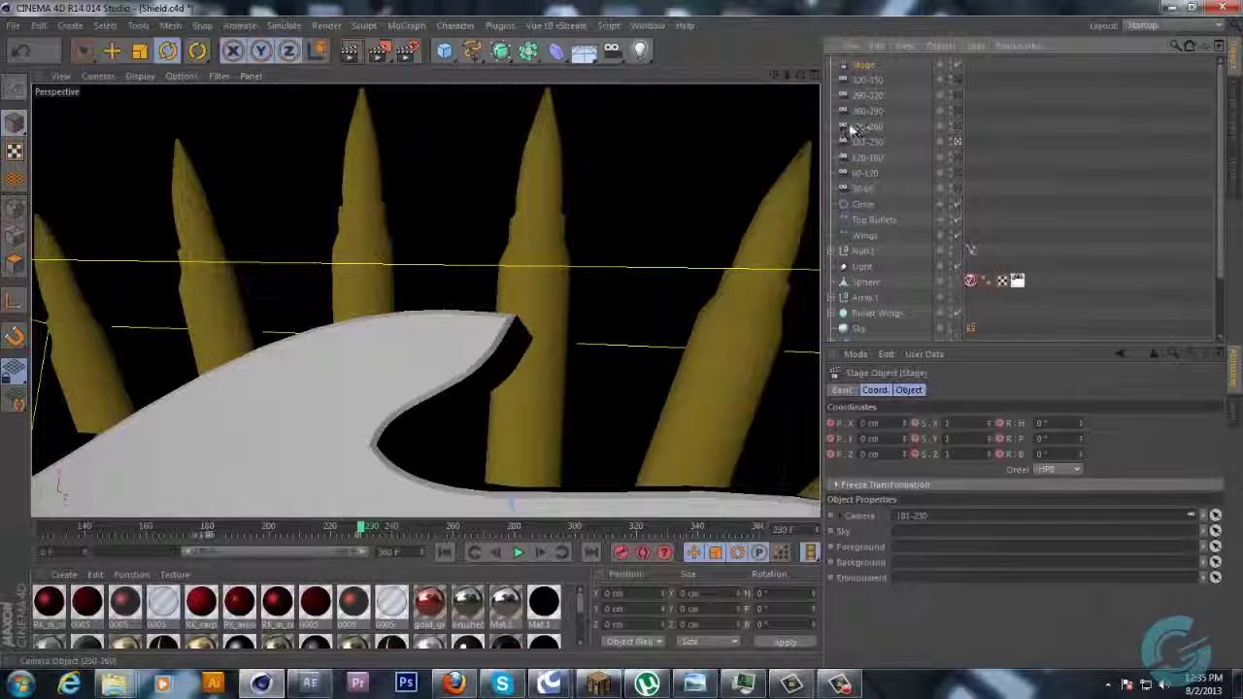
{"action": "left_click_drag", "start_coordinate": [937, 524], "coordinate": [936, 521]}
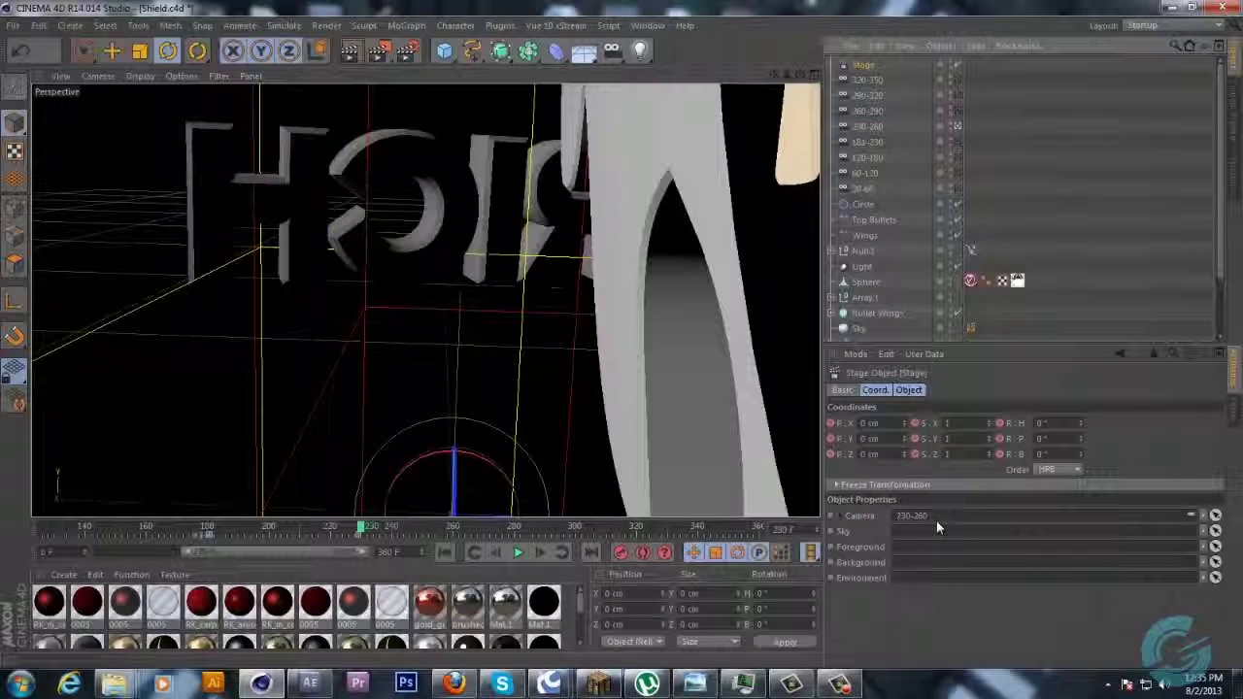
{"action": "left_click", "coordinate": [621, 553]}
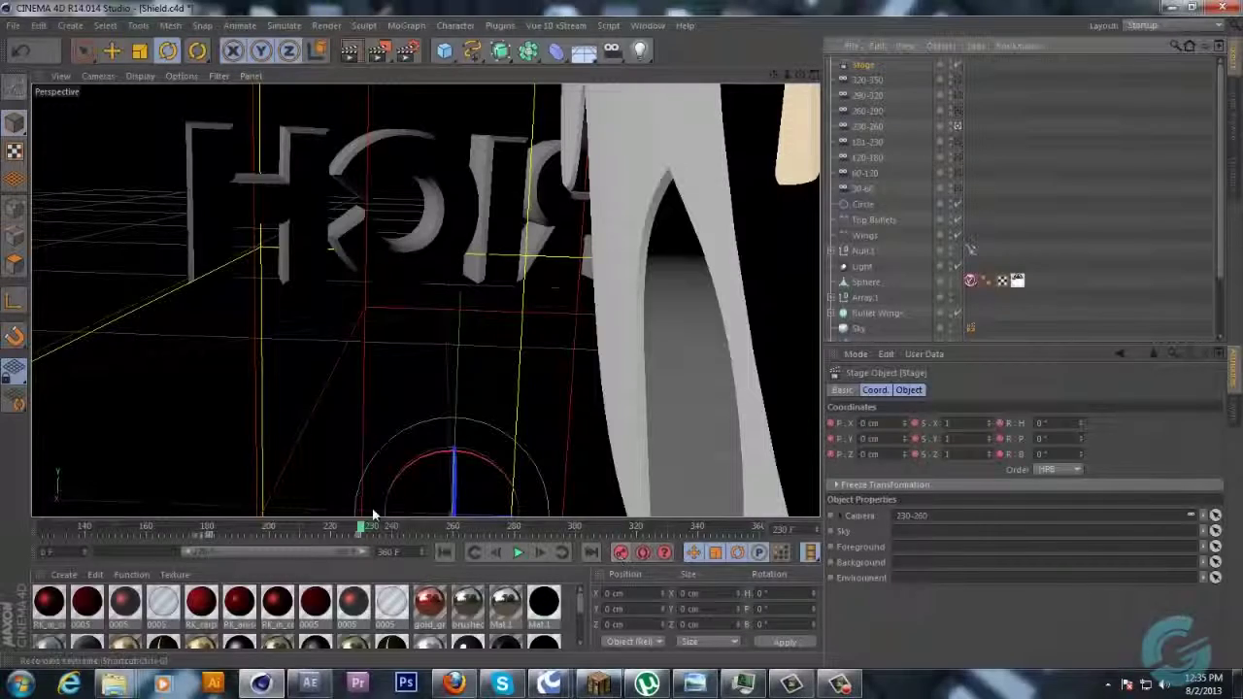
Record a Stage keyframe at frame 259 with the 230-260 camera, and assign the 260-290 camera at frame 260
{"action": "left_click", "coordinate": [877, 128]}
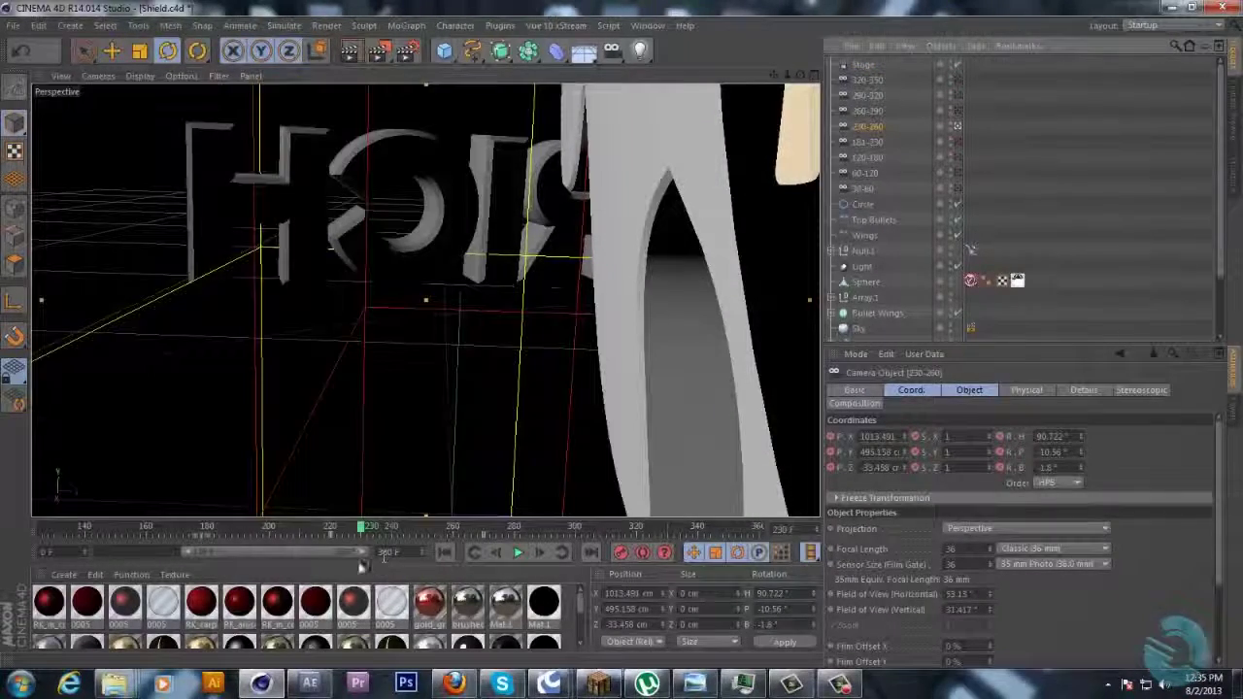
{"action": "left_click", "coordinate": [863, 65]}
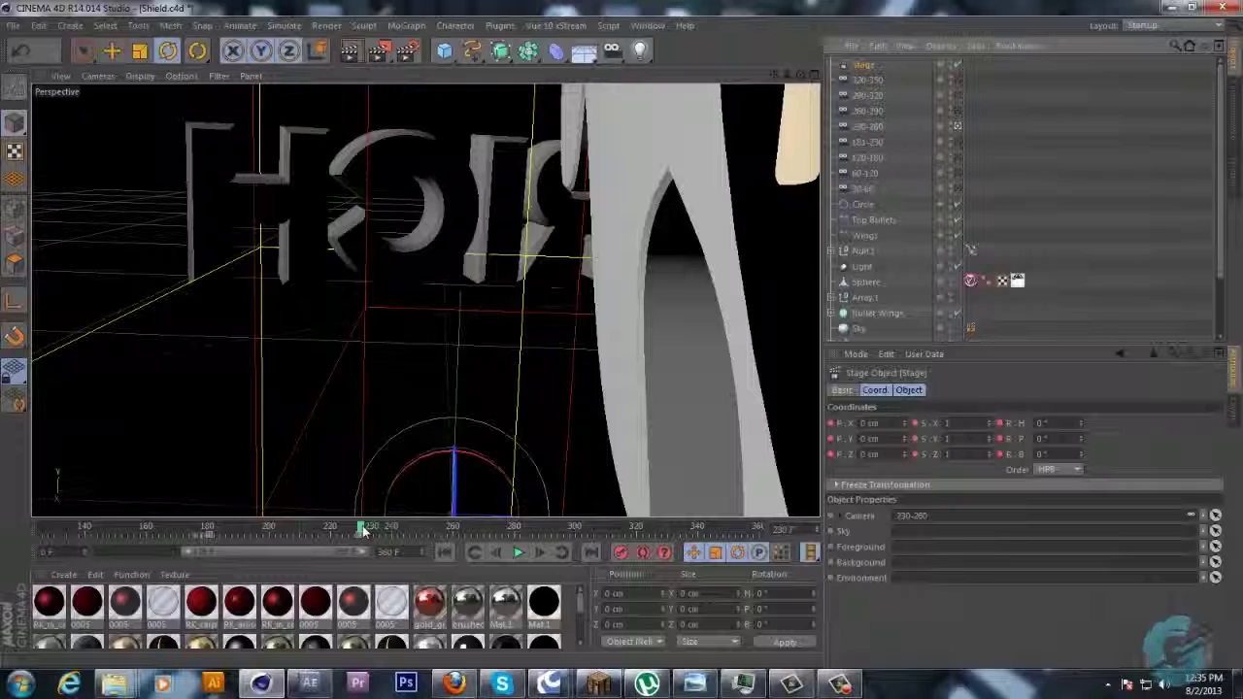
{"action": "left_click_drag", "start_coordinate": [362, 530], "coordinate": [450, 540]}
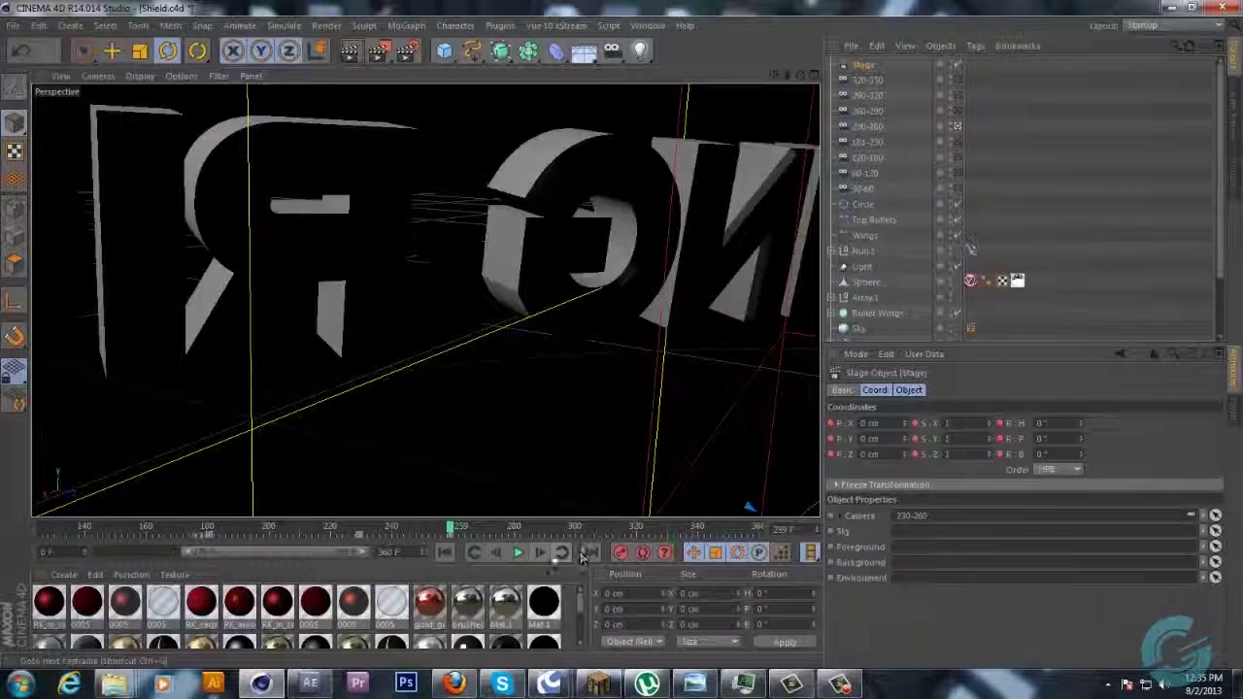
{"action": "left_click", "coordinate": [532, 552]}
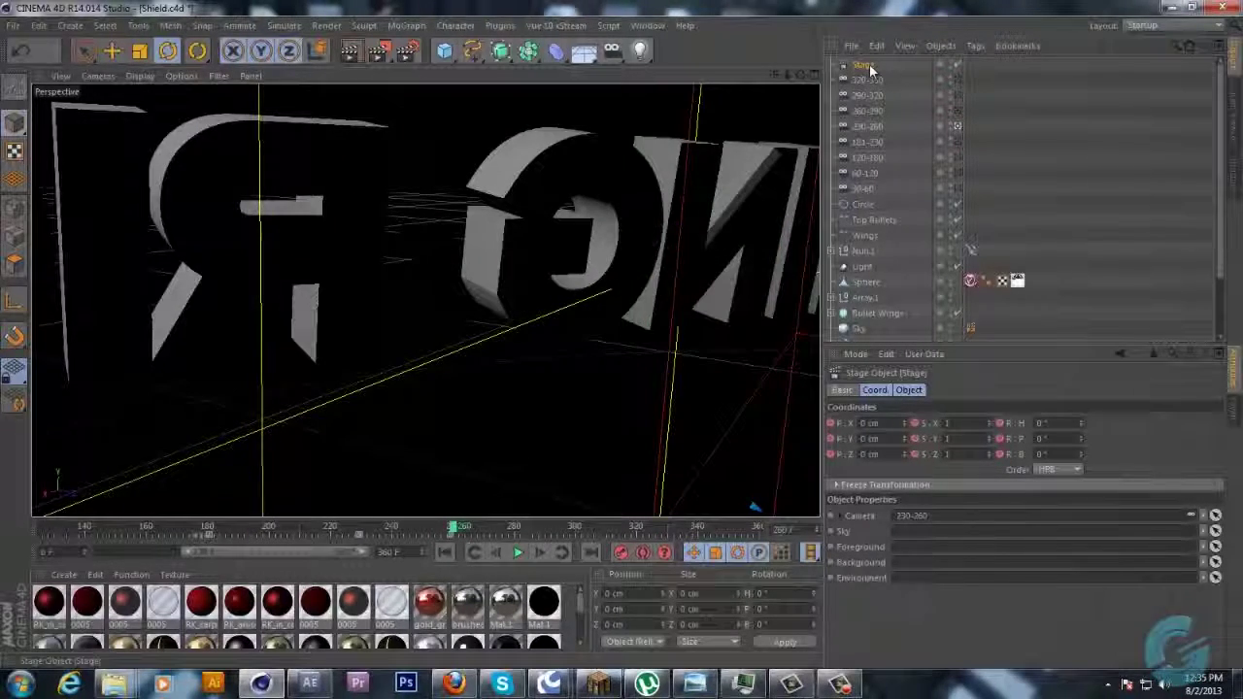
{"action": "left_click_drag", "start_coordinate": [859, 113], "coordinate": [922, 136]}
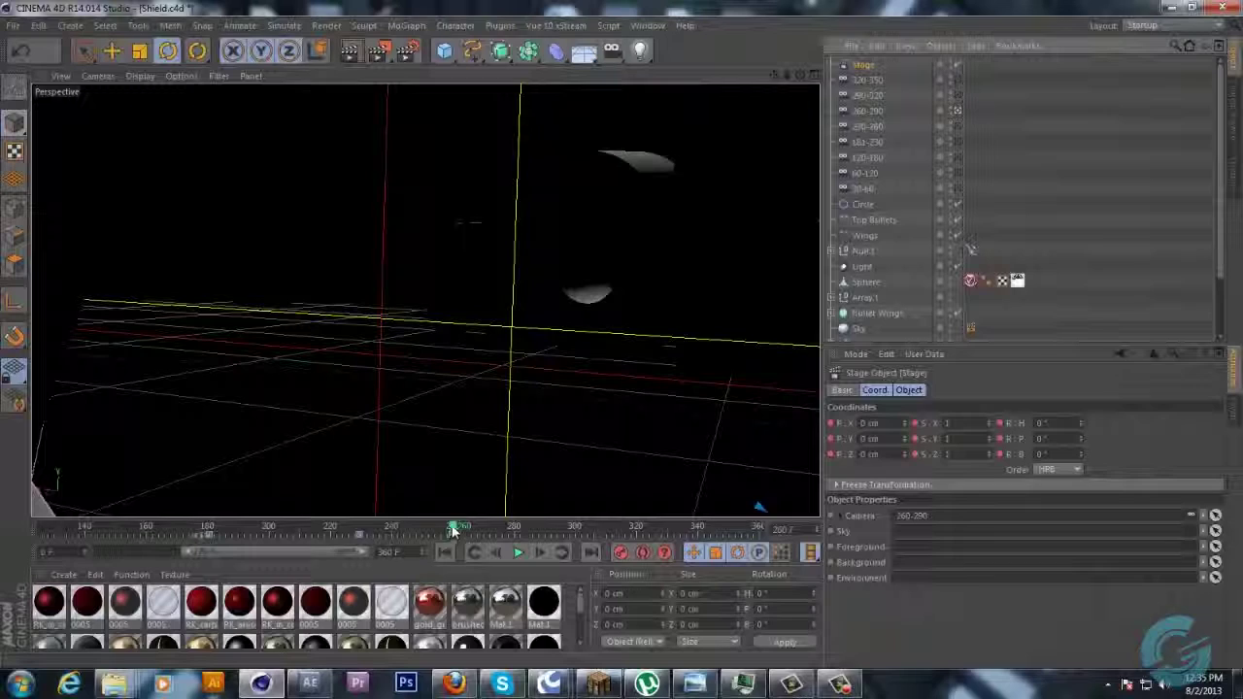
Record Stage keyframes at frames 299 and 319 with the 260-290 camera still assigned
{"action": "left_click_drag", "start_coordinate": [455, 530], "coordinate": [573, 538]}
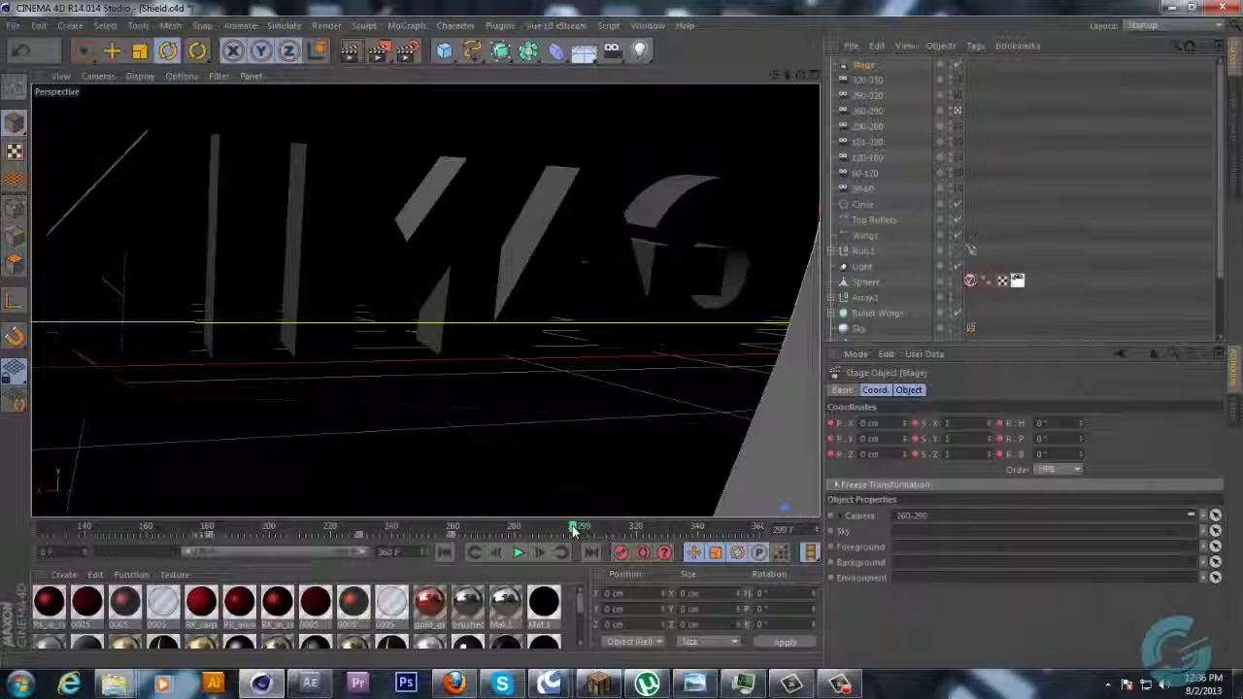
{"action": "left_click_drag", "start_coordinate": [573, 530], "coordinate": [577, 527]}
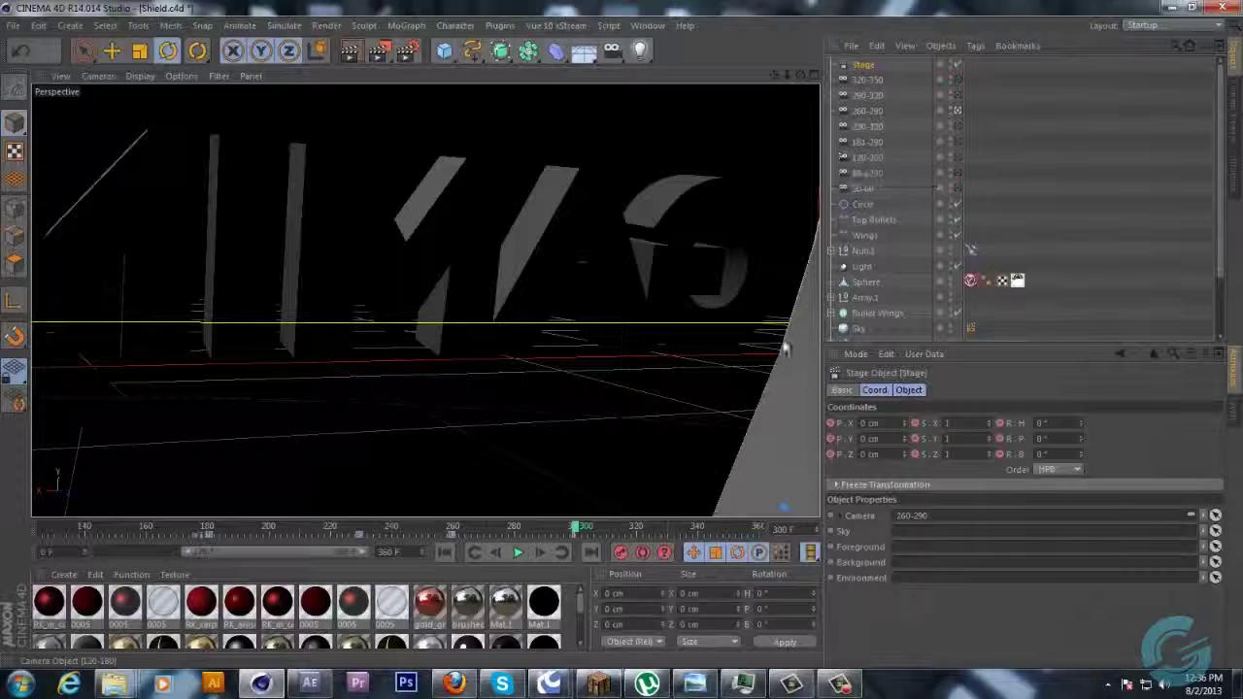
{"action": "left_click_drag", "start_coordinate": [577, 530], "coordinate": [637, 531]}
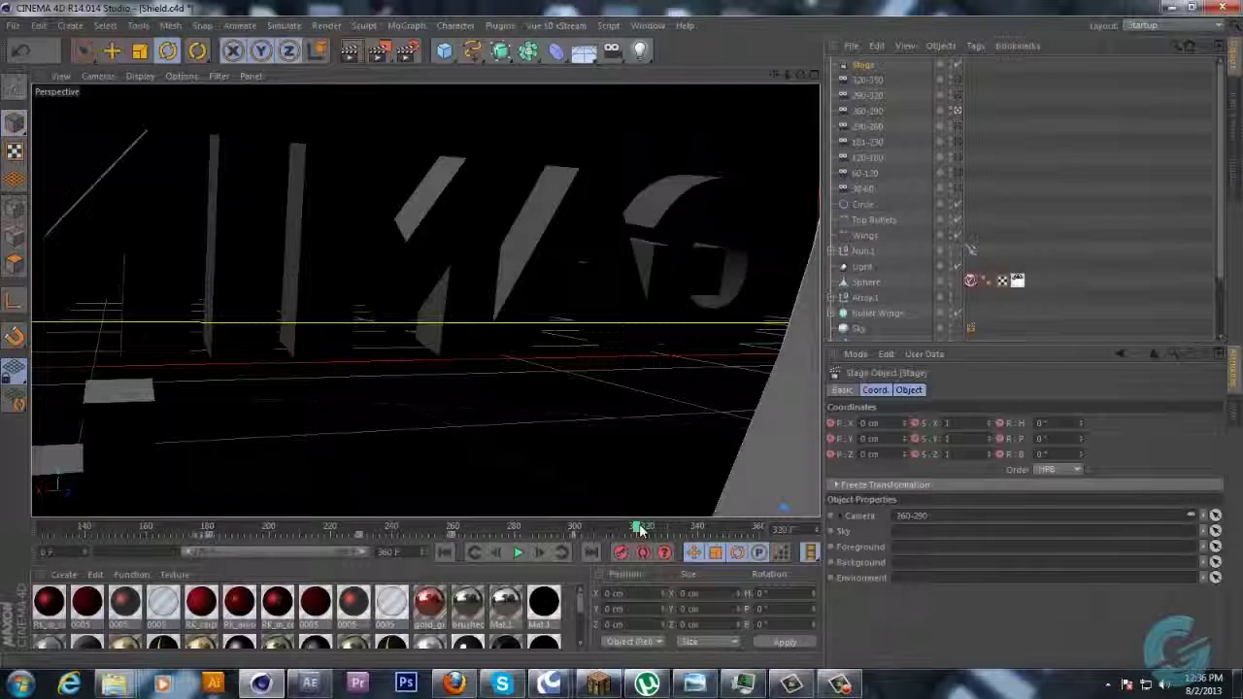
{"action": "left_click", "coordinate": [640, 530]}
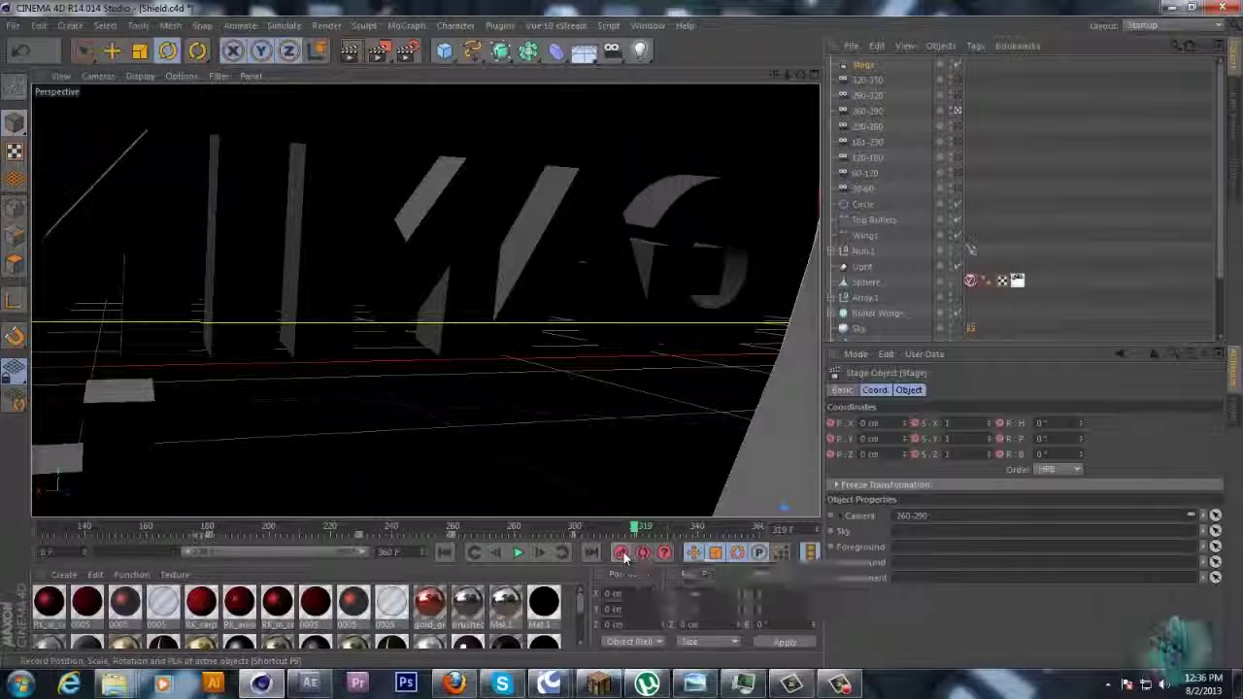
{"action": "left_click", "coordinate": [636, 528]}
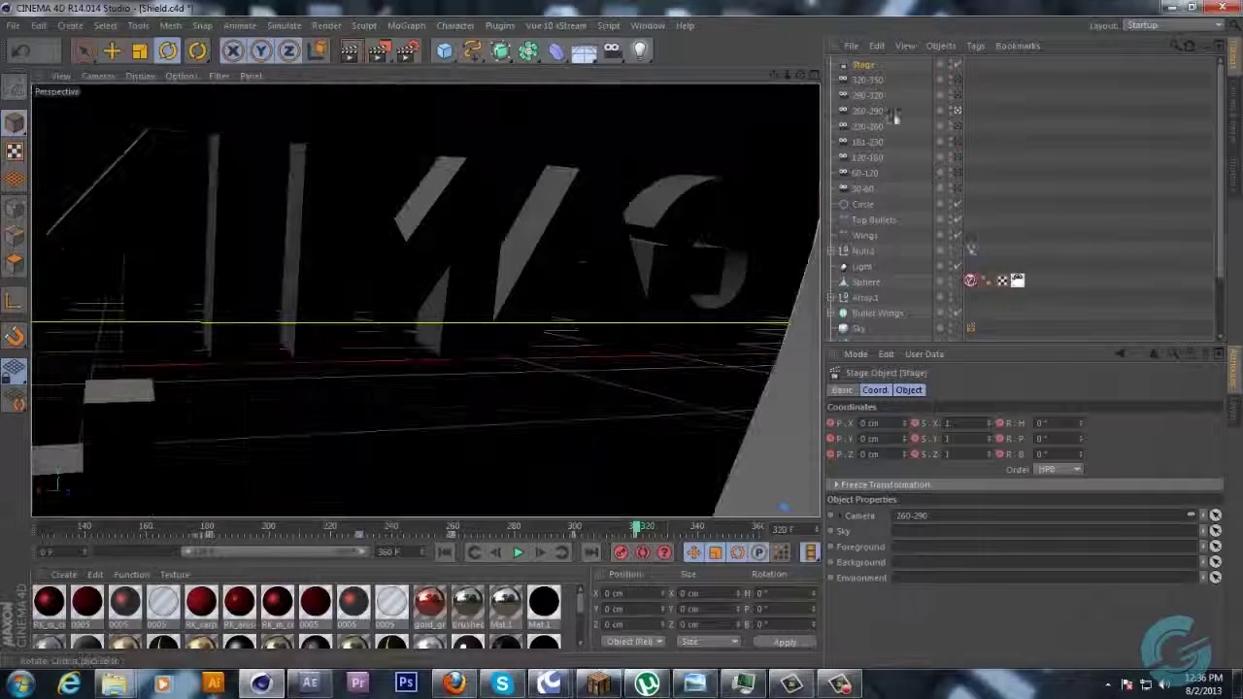
Assign the 290-320 camera to the Stage object at frame 320 and record a keyframe
{"action": "left_click", "coordinate": [863, 96]}
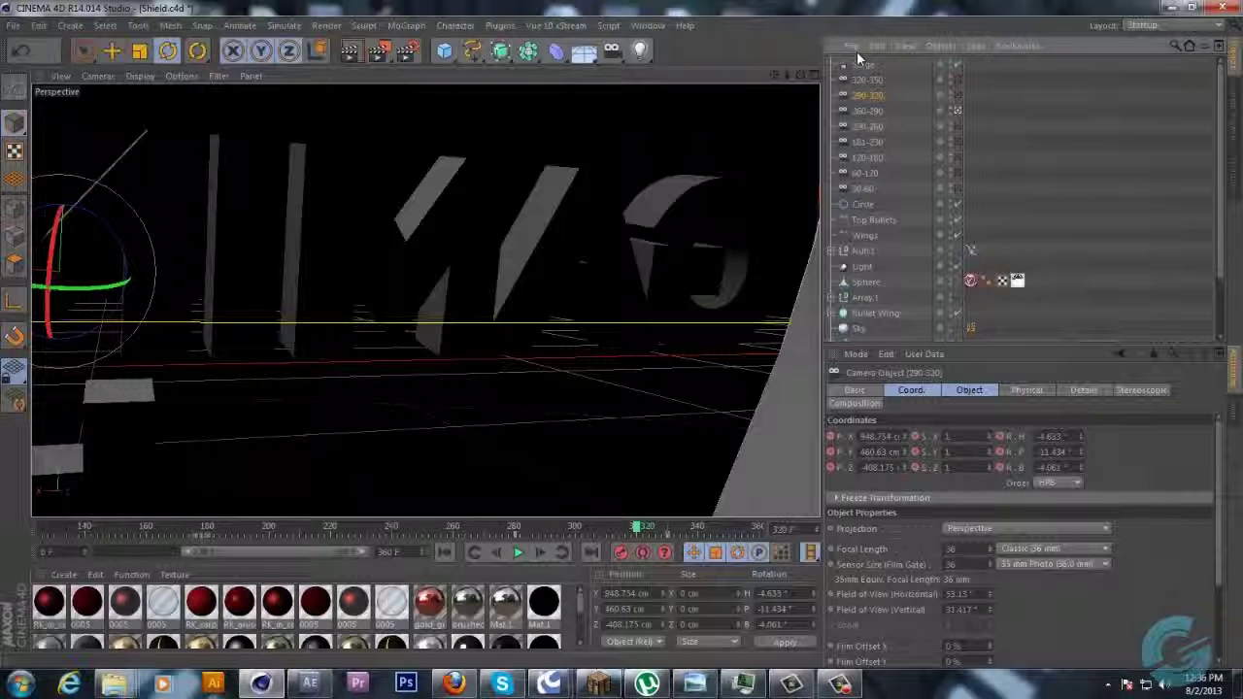
{"action": "left_click", "coordinate": [861, 65]}
{"action": "left_click_drag", "start_coordinate": [863, 97], "coordinate": [953, 521]}
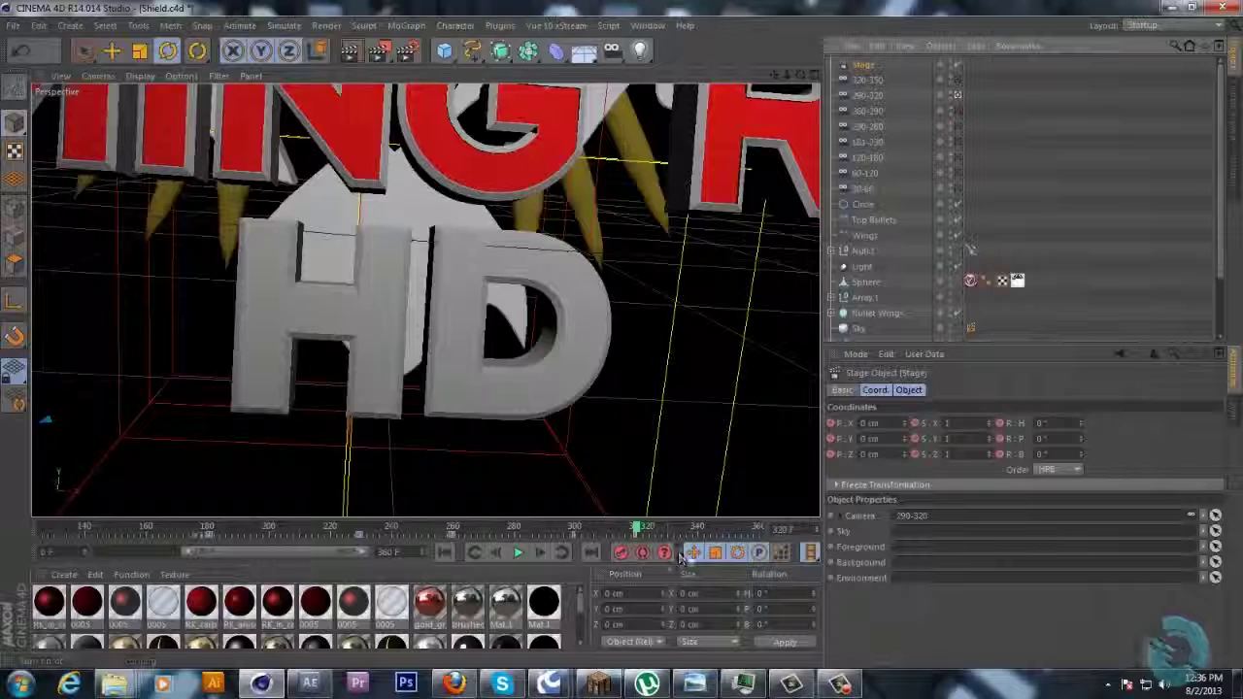
{"action": "left_click", "coordinate": [623, 552]}
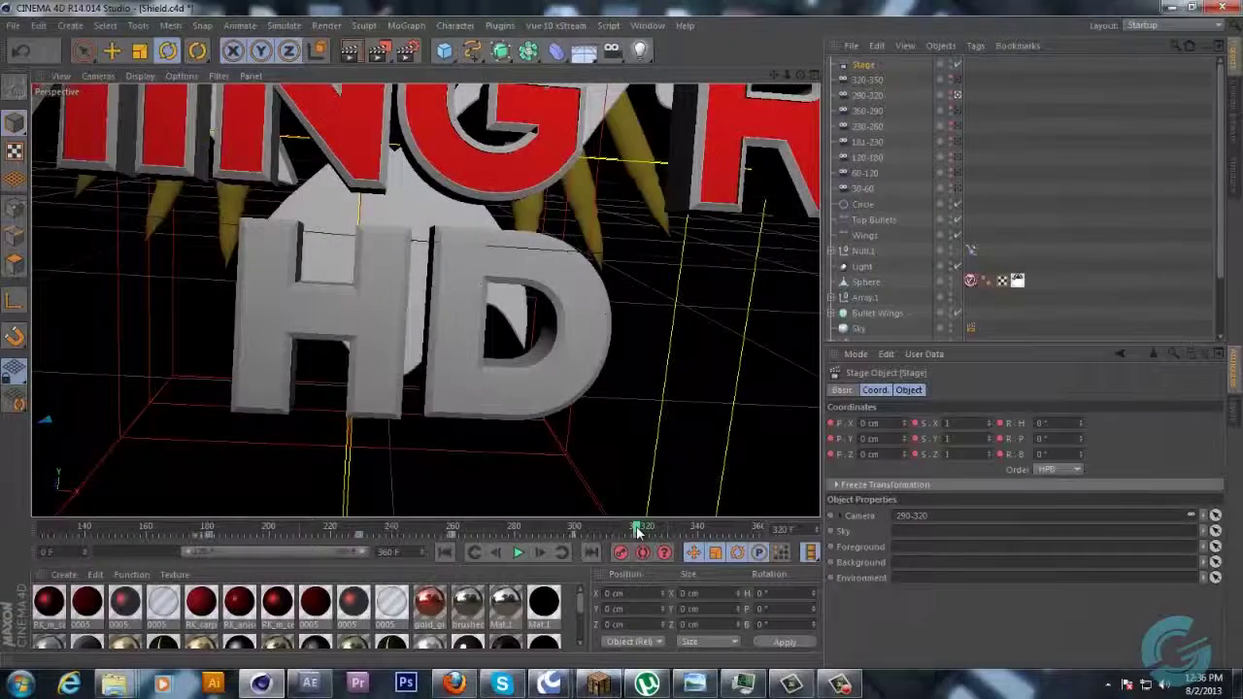
Compare the keyframe ranges of the 320-350 and 290-320 cameras with the Stage object's keyframes around frame 320
{"action": "left_click_drag", "start_coordinate": [636, 529], "coordinate": [672, 531]}
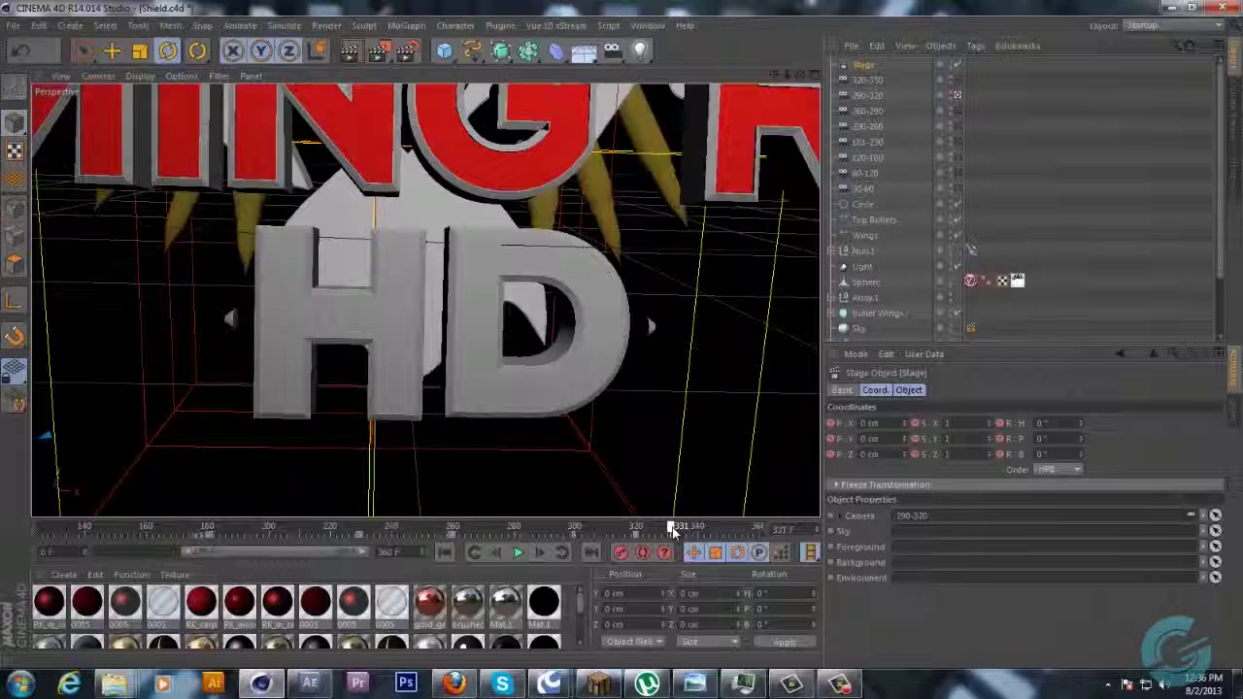
{"action": "left_click", "coordinate": [868, 80]}
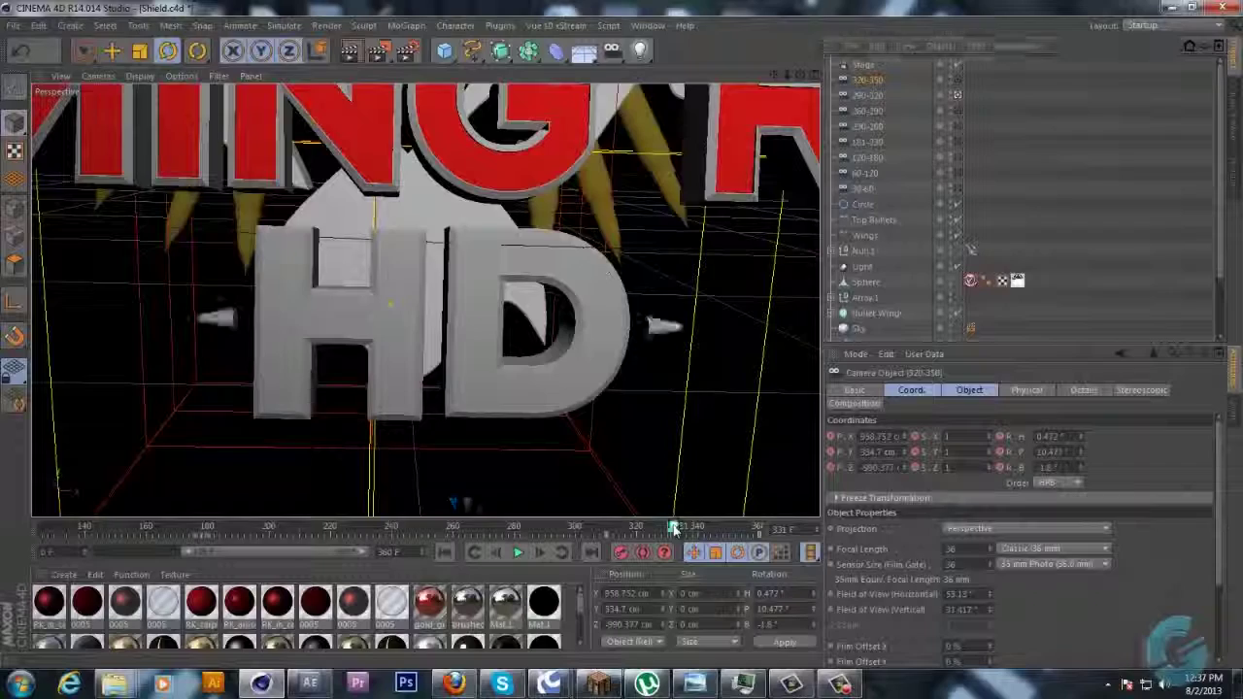
{"action": "left_click_drag", "start_coordinate": [669, 529], "coordinate": [637, 530]}
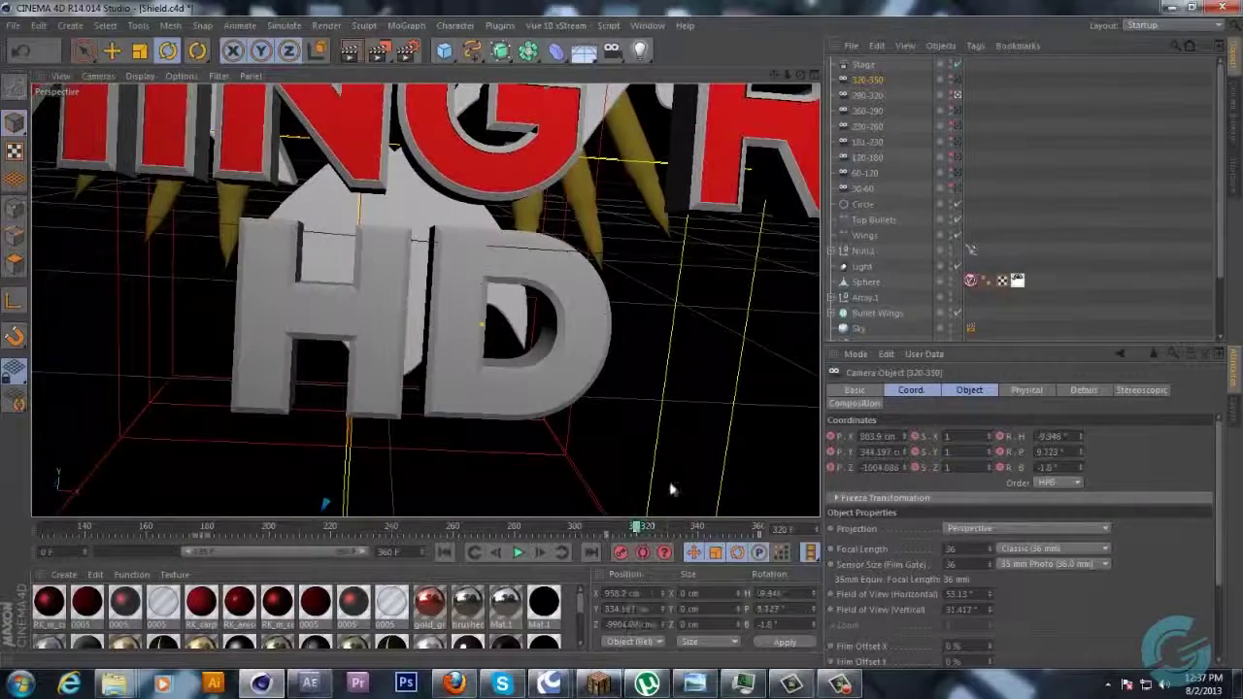
{"action": "left_click", "coordinate": [876, 97]}
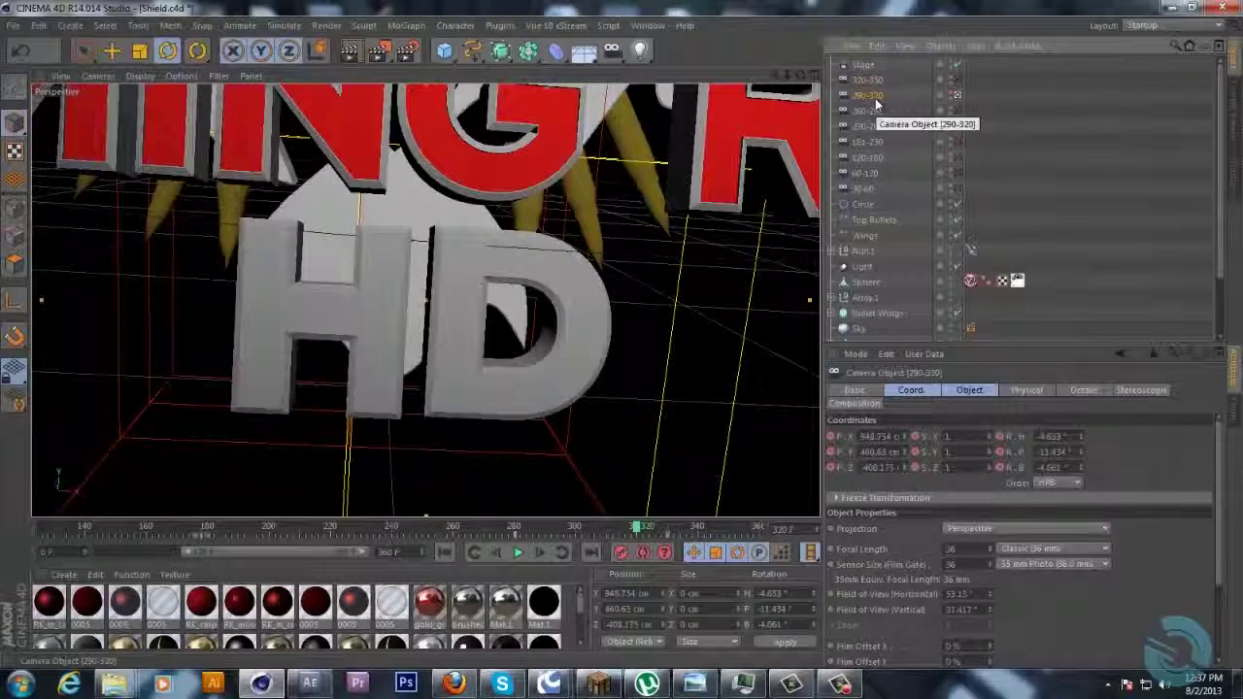
{"action": "left_click", "coordinate": [864, 65]}
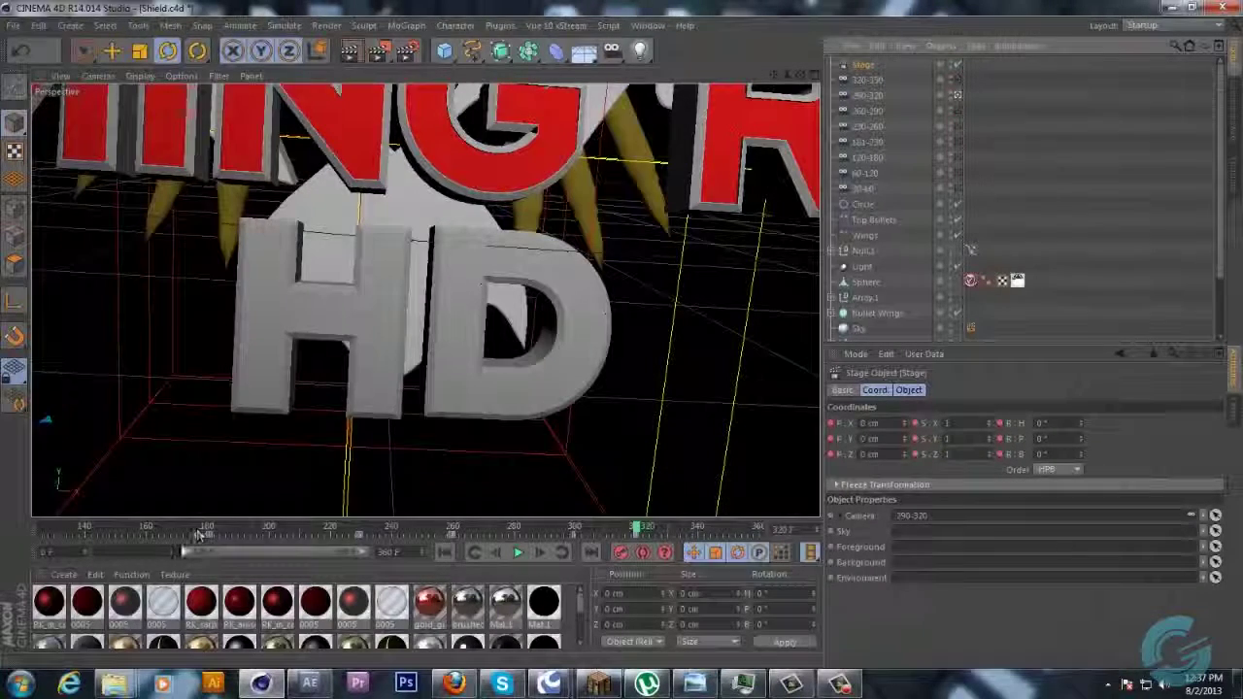
Assign the 320-350 camera to the Stage object at frame 320 and record a keyframe
{"action": "left_click_drag", "start_coordinate": [209, 556], "coordinate": [258, 560]}
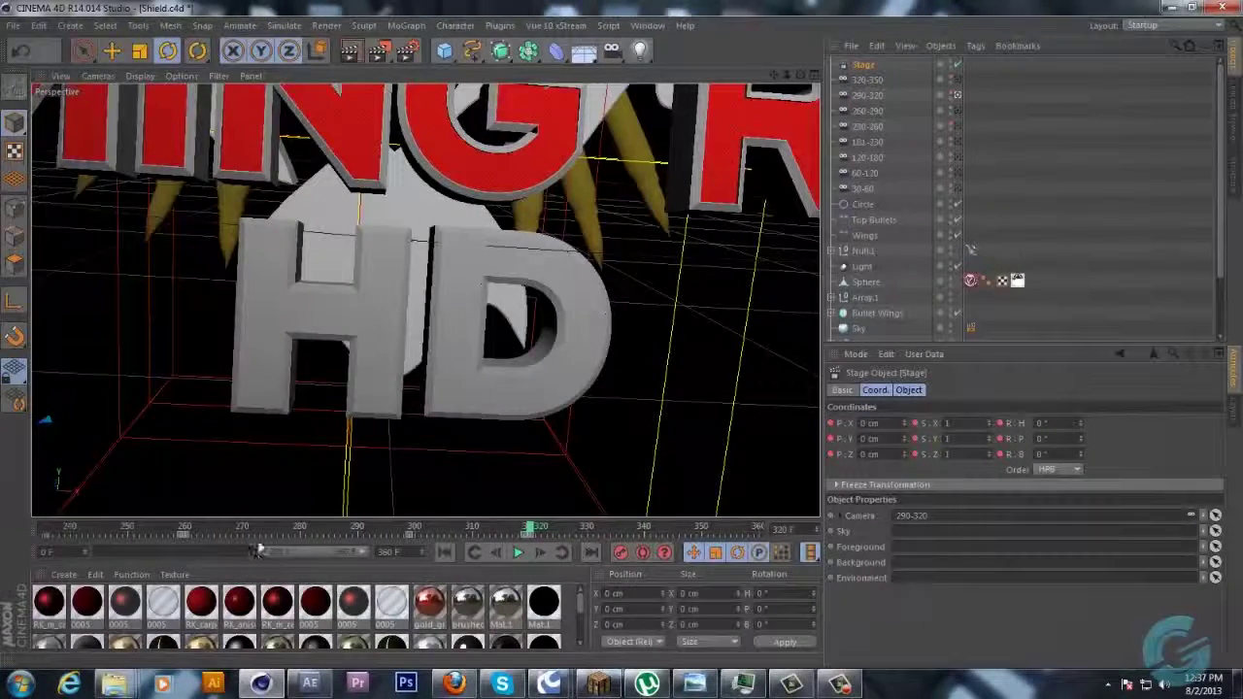
{"action": "left_click", "coordinate": [873, 80]}
{"action": "left_click", "coordinate": [866, 64]}
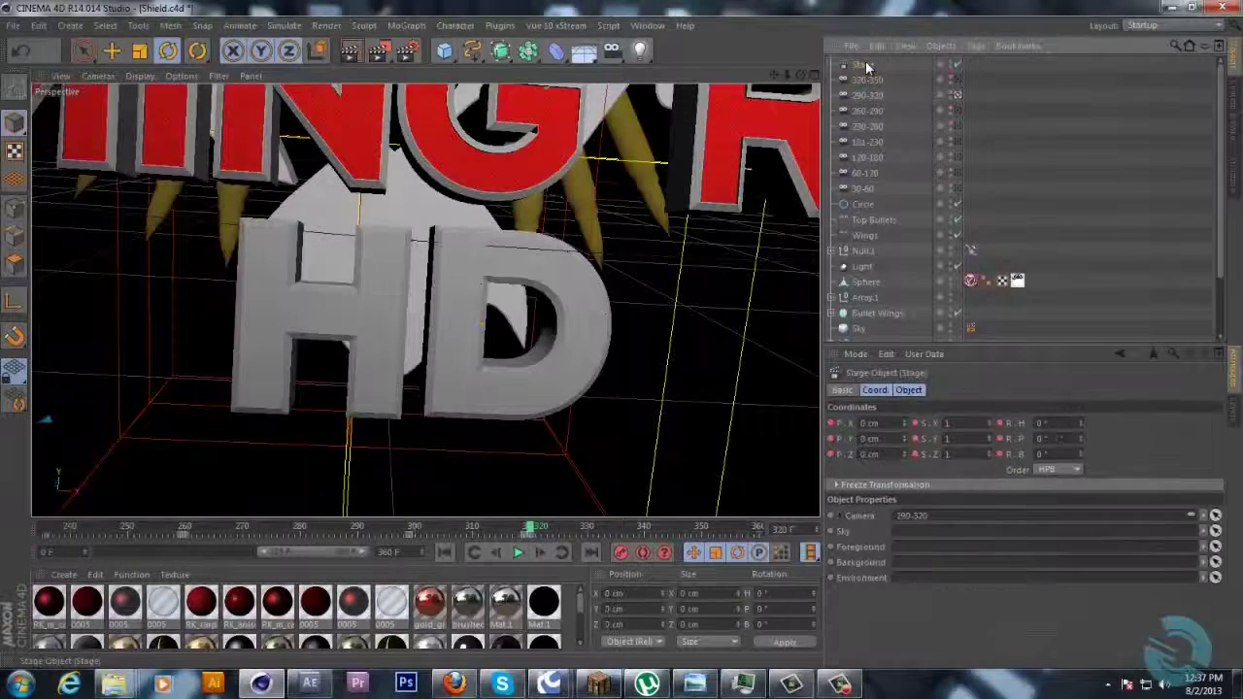
{"action": "left_click", "coordinate": [853, 83]}
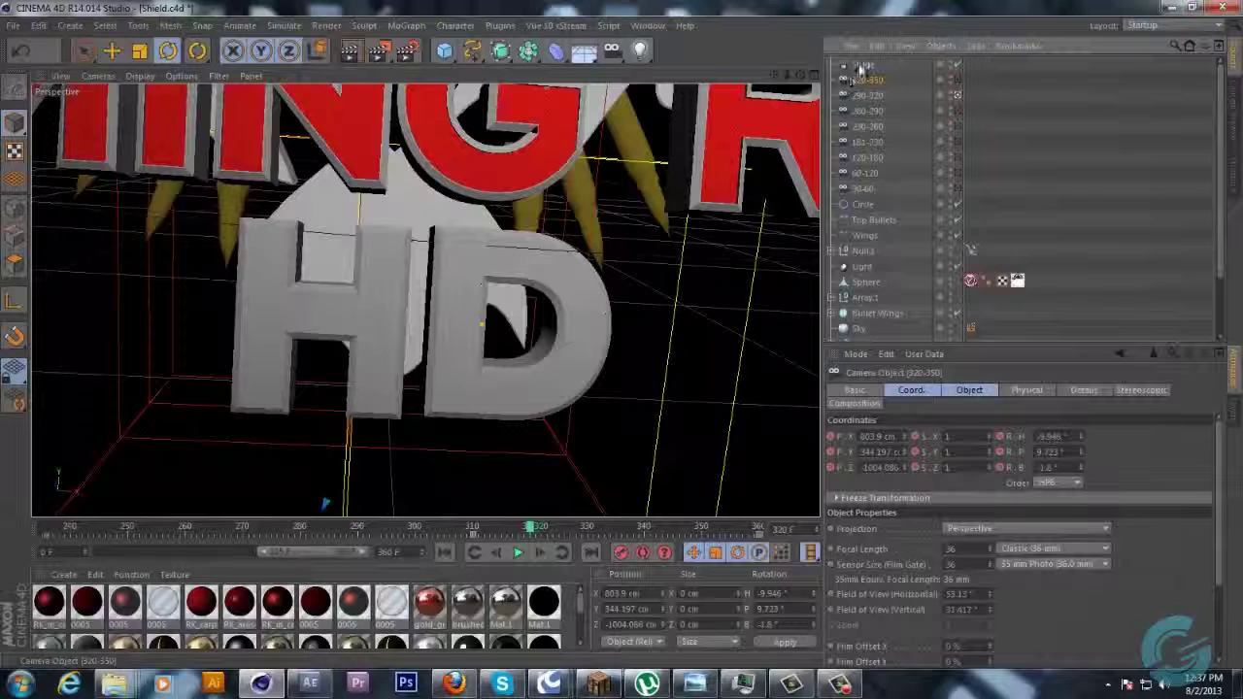
{"action": "left_click", "coordinate": [861, 65]}
{"action": "left_click_drag", "start_coordinate": [940, 525], "coordinate": [942, 524]}
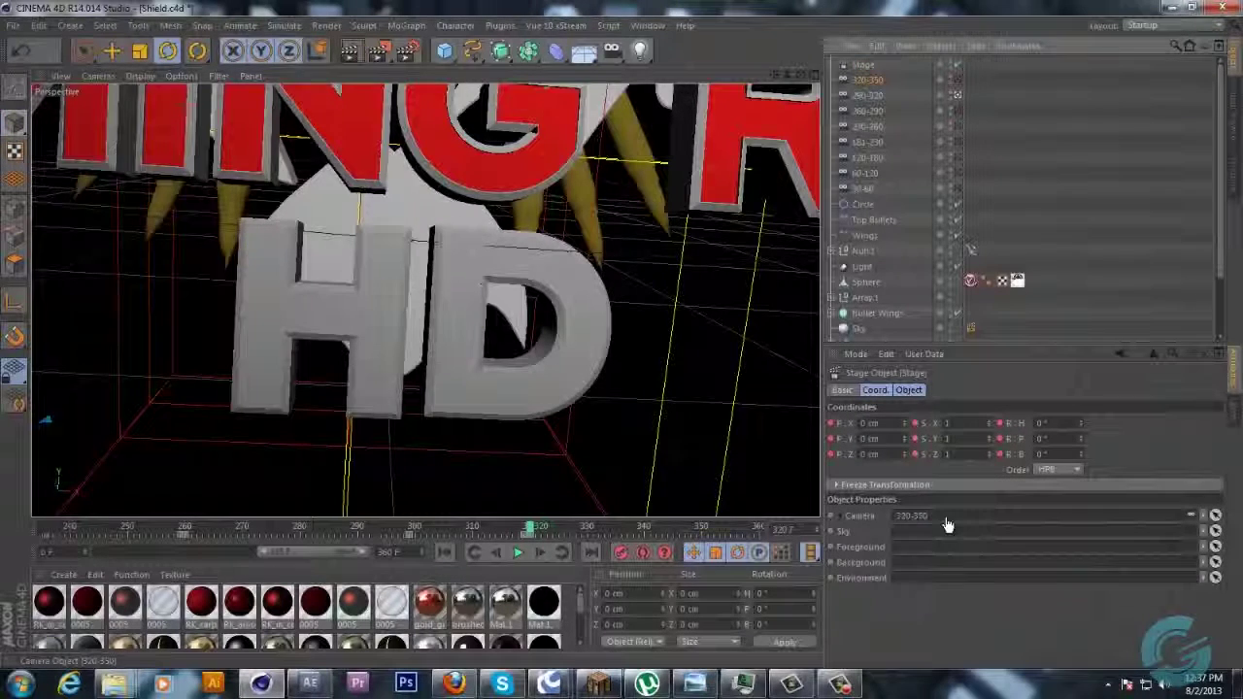
{"action": "left_click", "coordinate": [620, 556]}
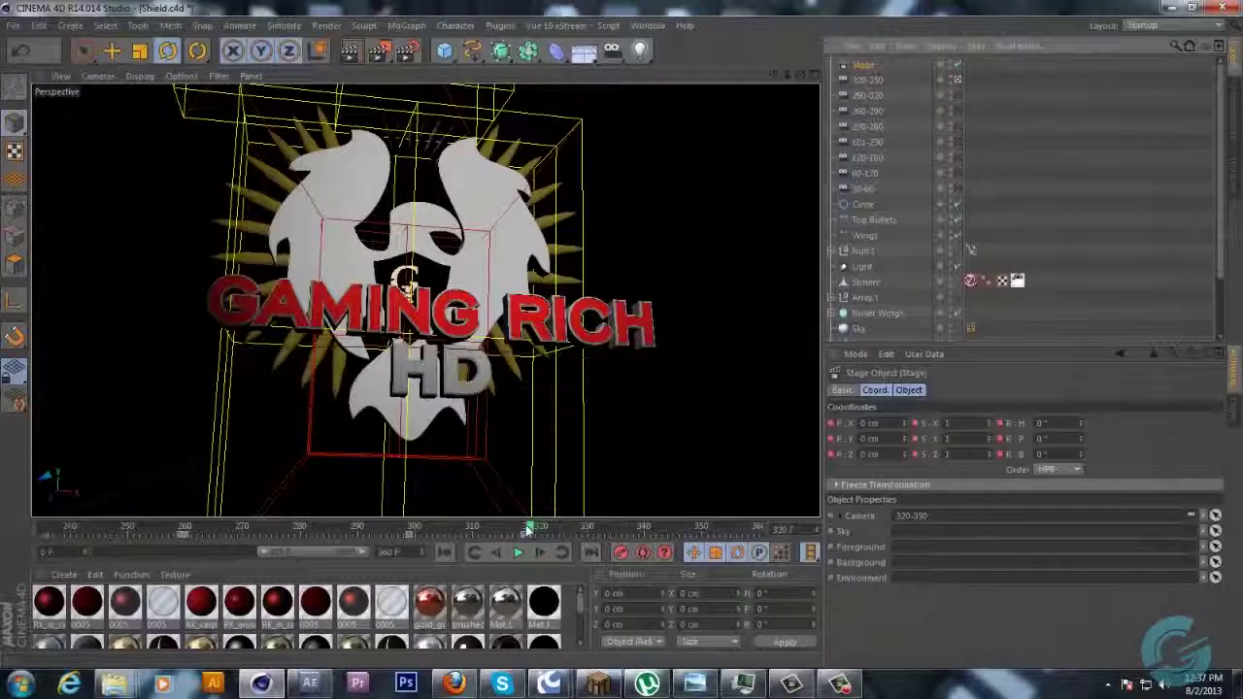
Check the camera switching across the whole animation, and delete all of the Stage object's keyframes
{"action": "left_click_drag", "start_coordinate": [530, 533], "coordinate": [457, 531]}
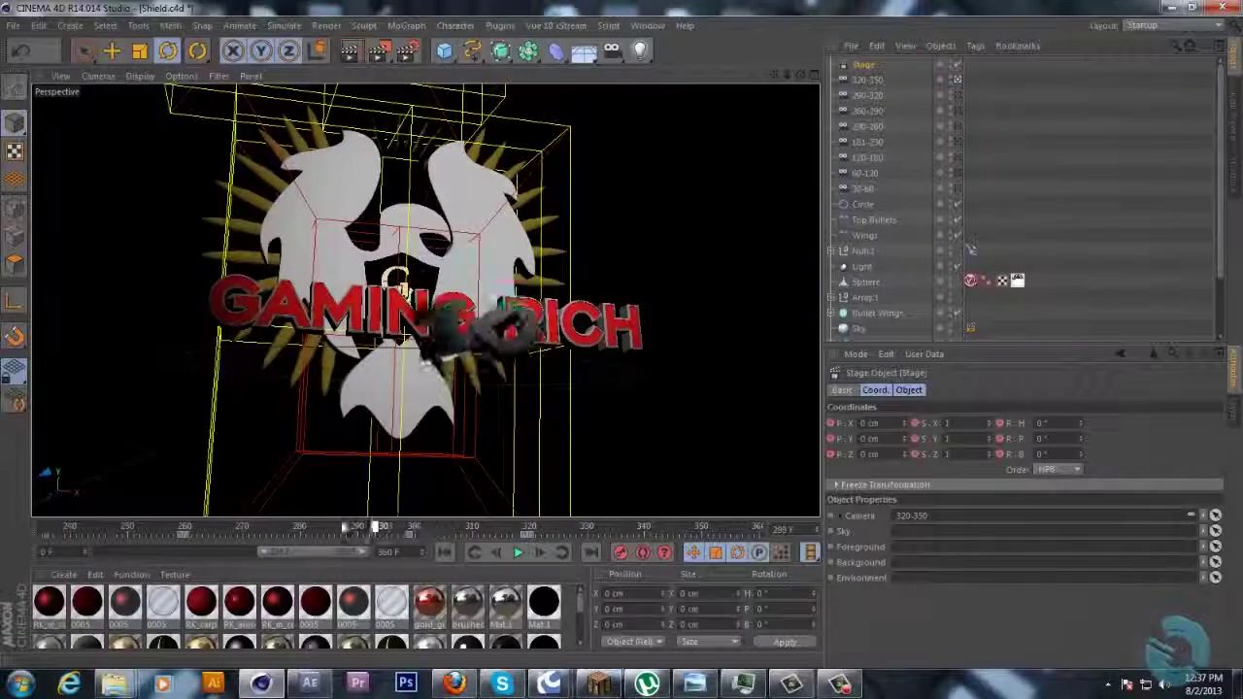
{"action": "left_click_drag", "start_coordinate": [375, 526], "coordinate": [259, 526]}
{"action": "left_click_drag", "start_coordinate": [144, 533], "coordinate": [483, 527]}
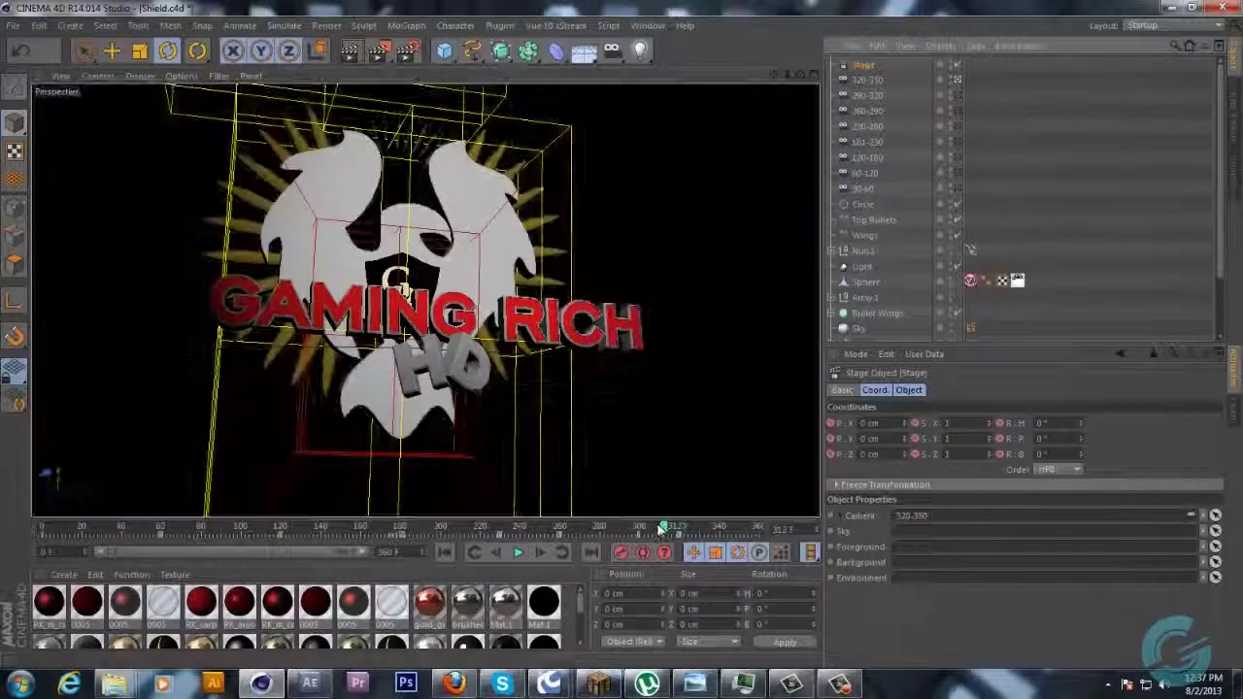
{"action": "left_click_drag", "start_coordinate": [661, 527], "coordinate": [2, 532]}
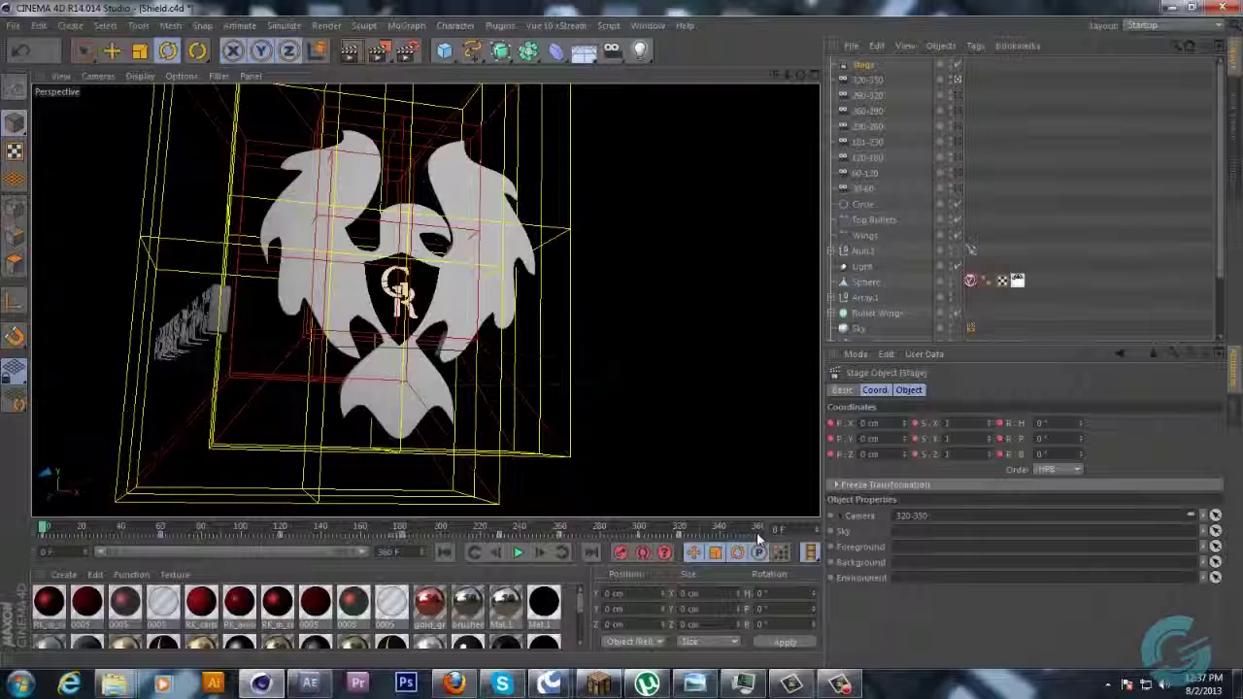
{"action": "left_click_drag", "start_coordinate": [760, 540], "coordinate": [109, 524]}
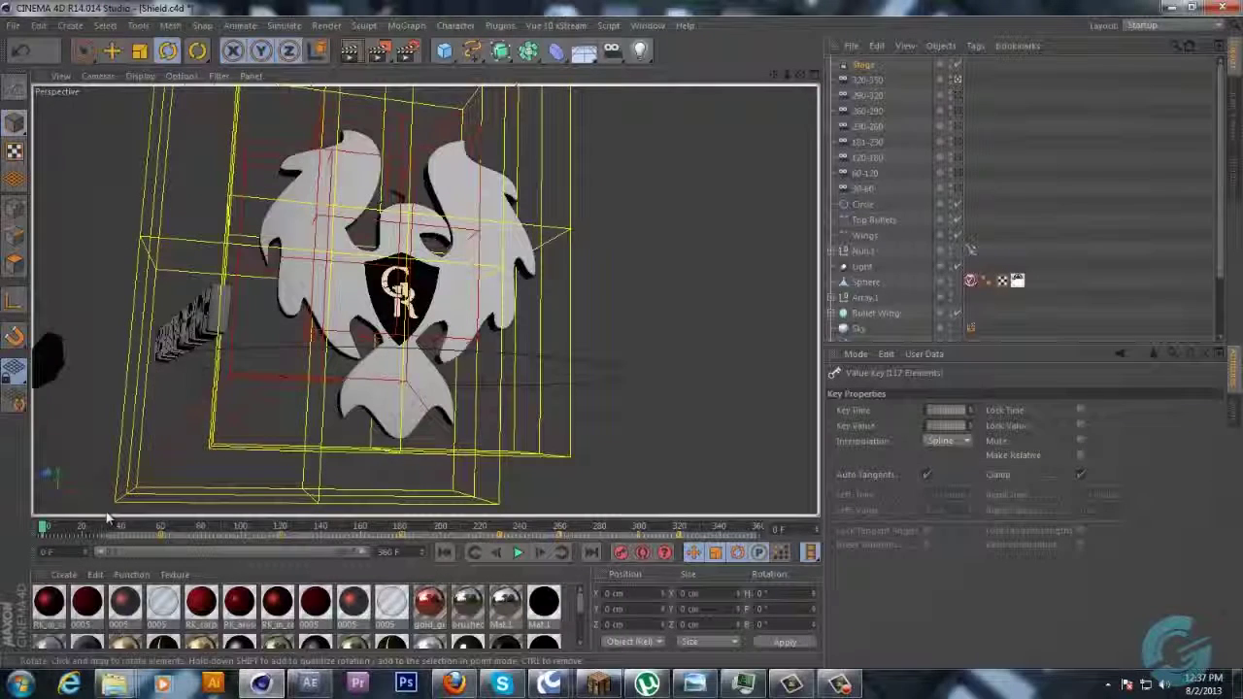
{"action": "key", "text": "Delete"}
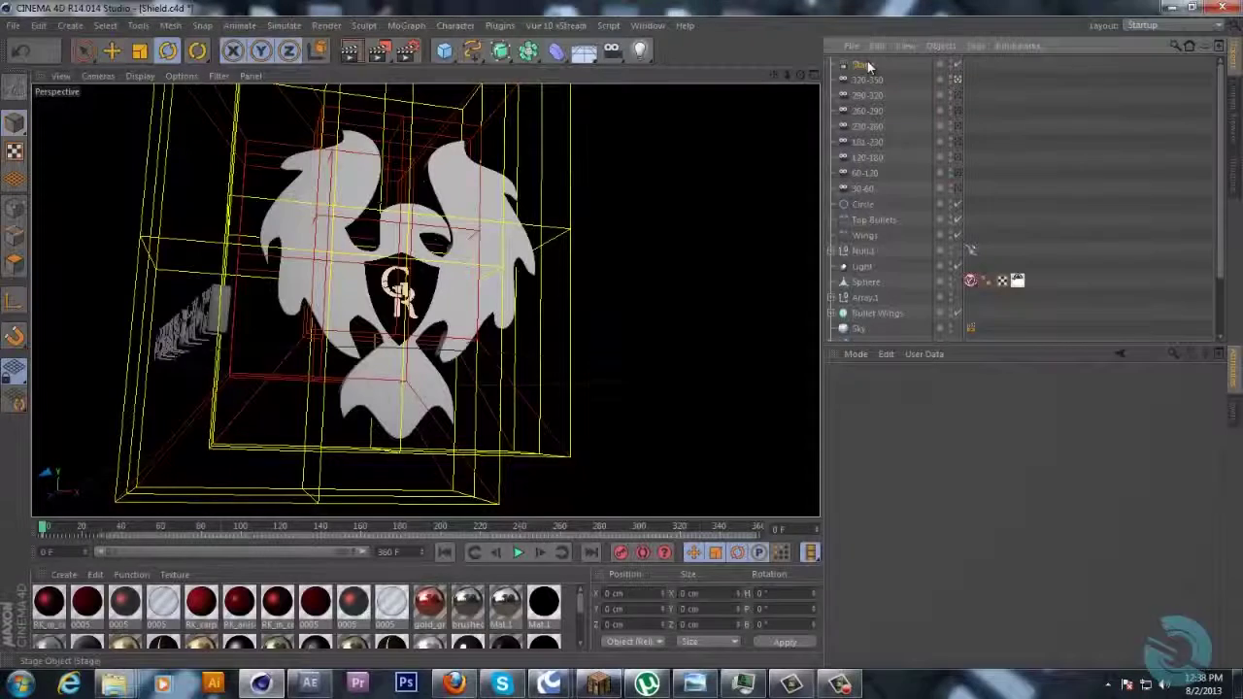
Assign the 30-60 camera to the Stage object at frame 0 with a keyframe on its Camera property, and go to frame 60
{"action": "left_click", "coordinate": [868, 66]}
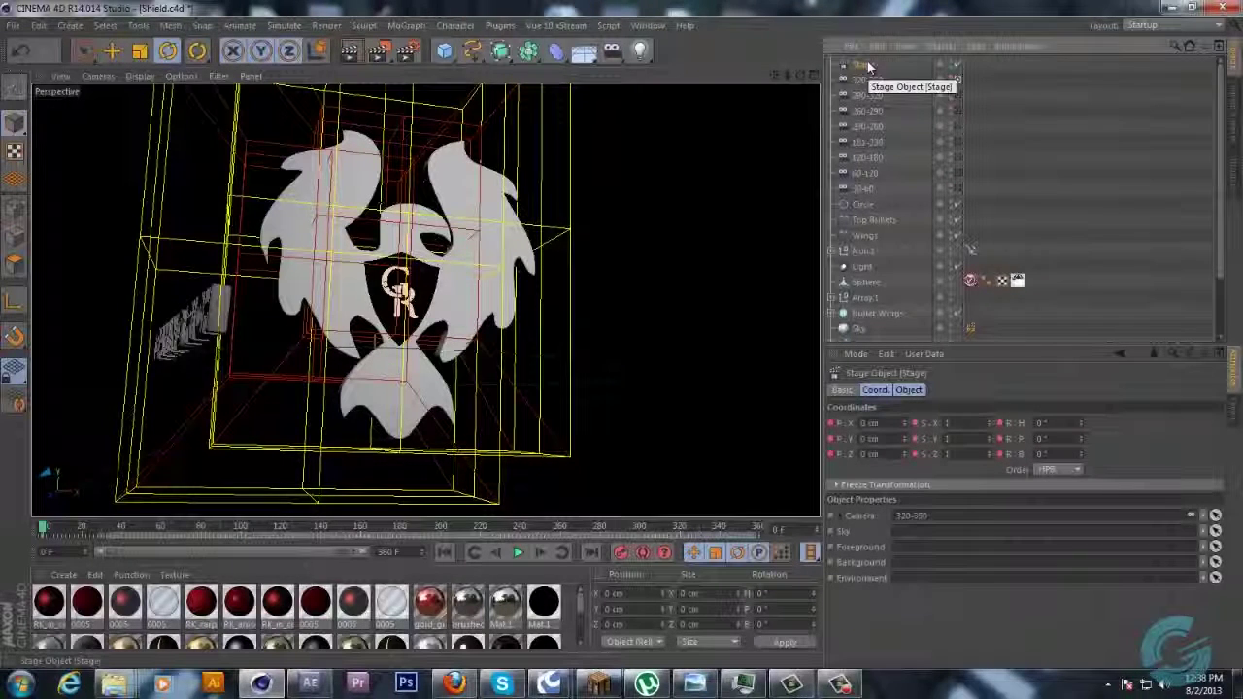
{"action": "left_click_drag", "start_coordinate": [864, 189], "coordinate": [913, 516]}
{"action": "left_click_drag", "start_coordinate": [42, 527], "coordinate": [159, 527]}
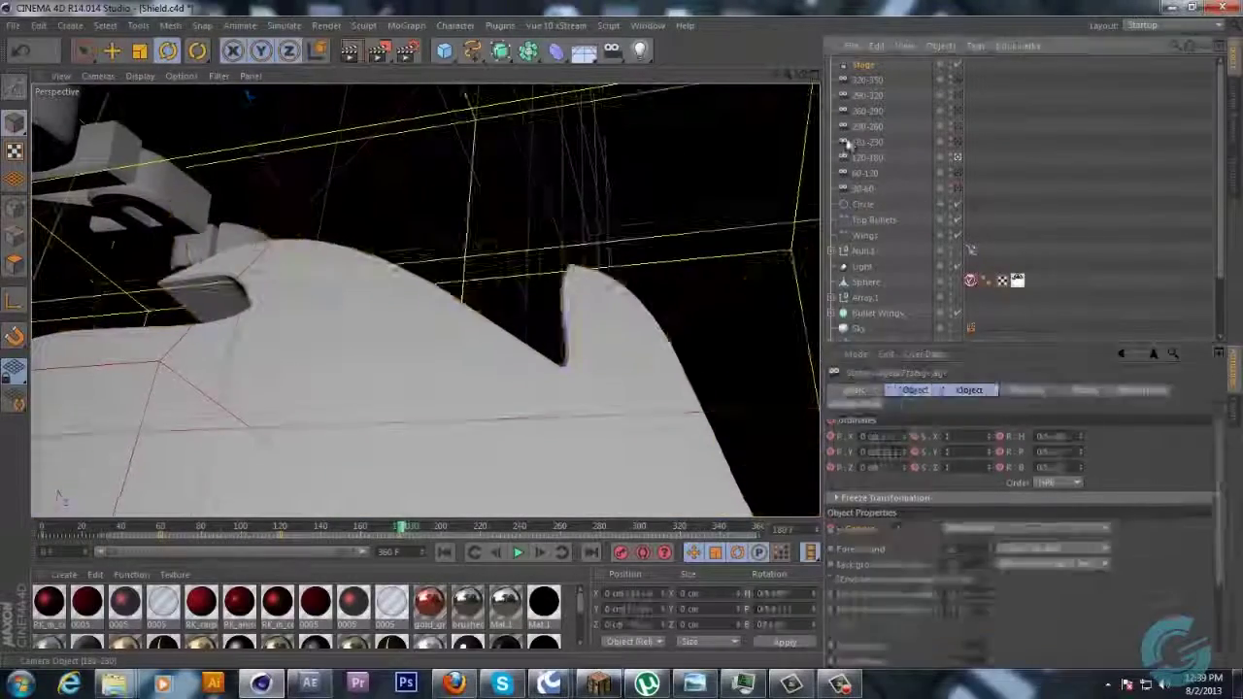
Assign the 181-230 camera to the Stage object at frame 180 and the 230-260 camera at frame 230, keyframing the Camera property
{"action": "left_click_drag", "start_coordinate": [848, 144], "coordinate": [914, 515]}
{"action": "left_click_drag", "start_coordinate": [402, 527], "coordinate": [500, 529]}
{"action": "left_click_drag", "start_coordinate": [847, 126], "coordinate": [913, 516]}
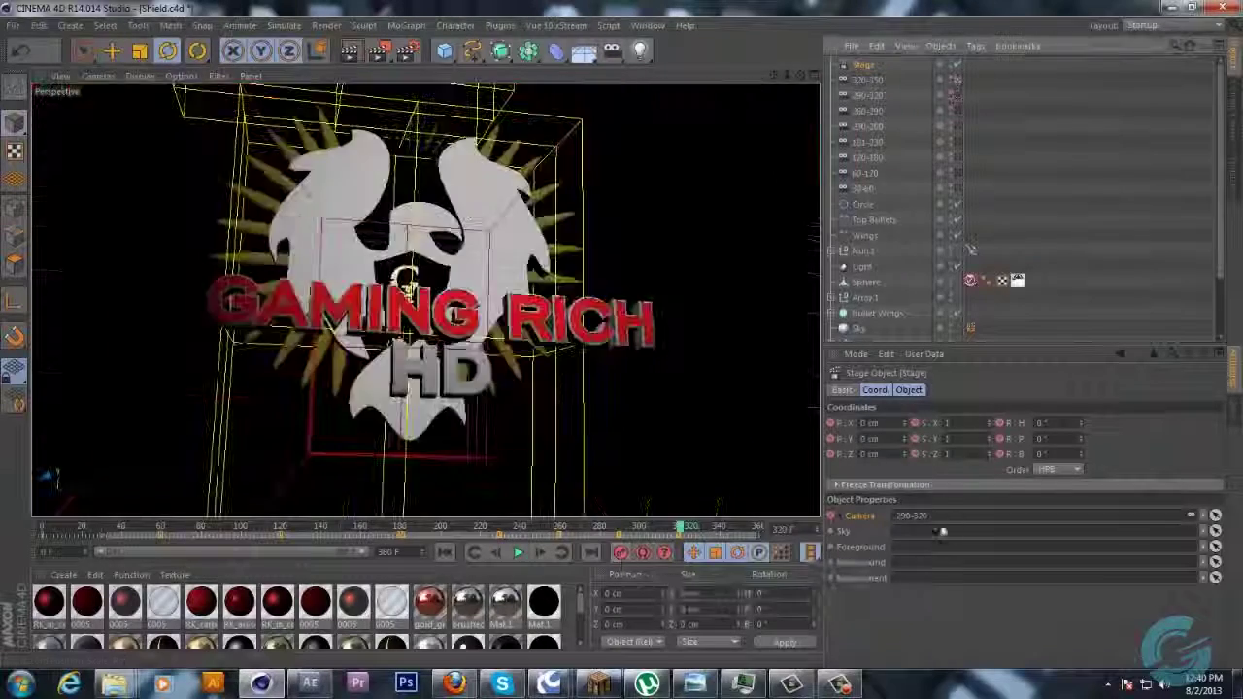
Play and scrub the animation from frame 0 to the end to check the Stage object's camera switches
{"action": "left_click", "coordinate": [41, 527]}
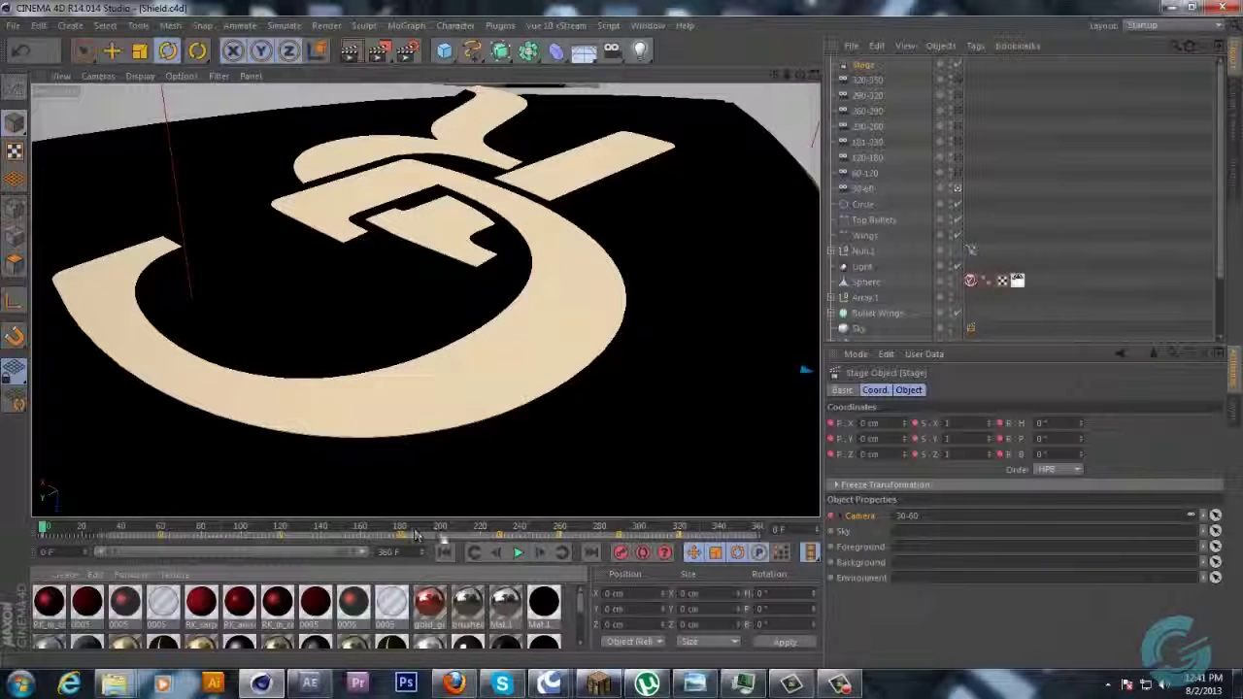
{"action": "left_click", "coordinate": [518, 554]}
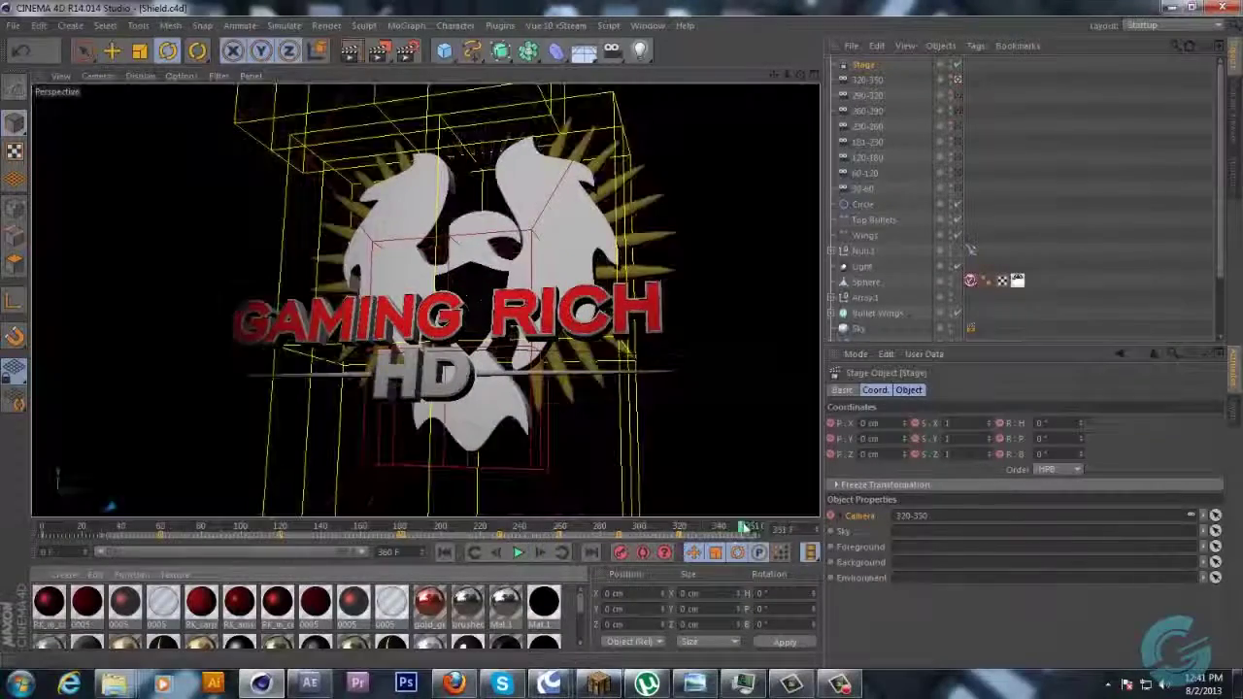
{"action": "left_click_drag", "start_coordinate": [667, 529], "coordinate": [589, 527]}
{"action": "left_click_drag", "start_coordinate": [604, 570], "coordinate": [760, 561]}
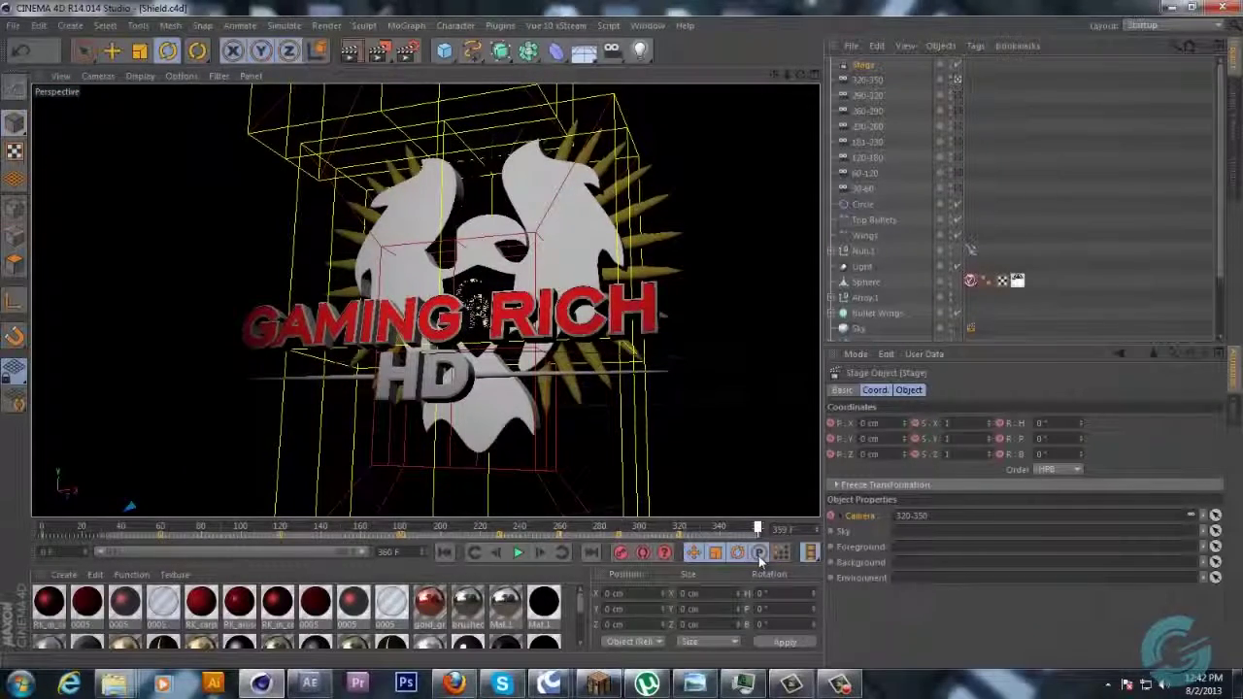
{"action": "left_click_drag", "start_coordinate": [759, 557], "coordinate": [142, 550]}
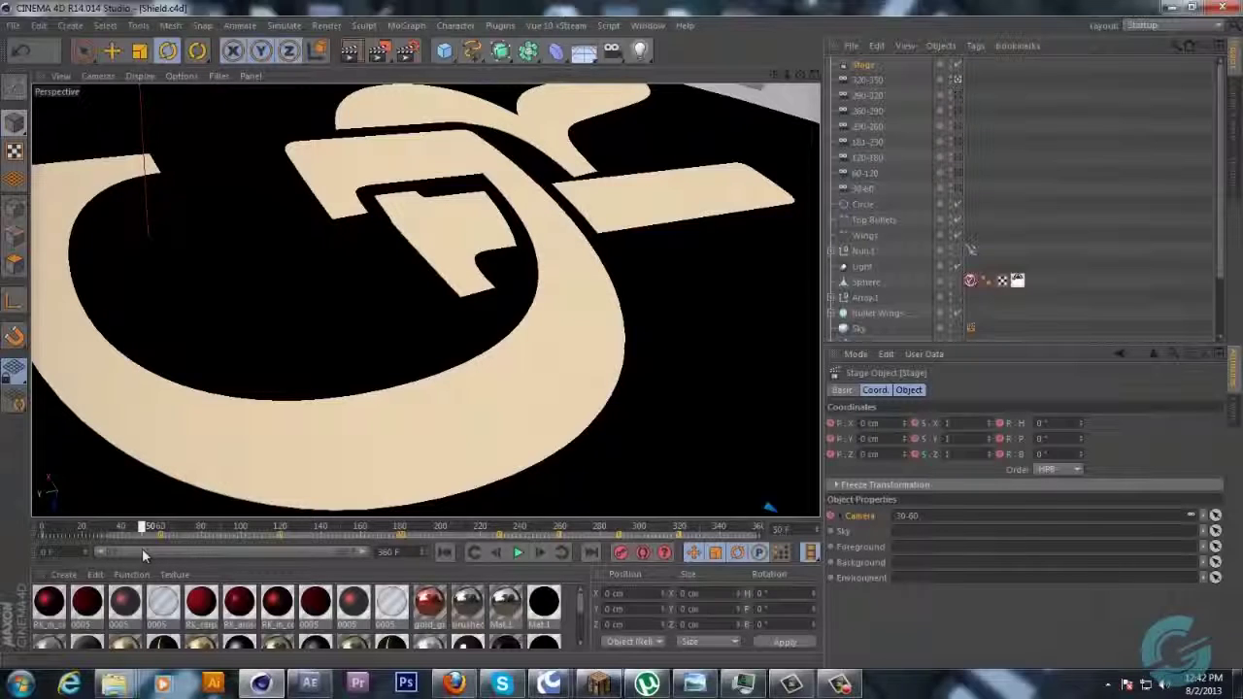
{"action": "left_click_drag", "start_coordinate": [142, 548], "coordinate": [46, 558]}
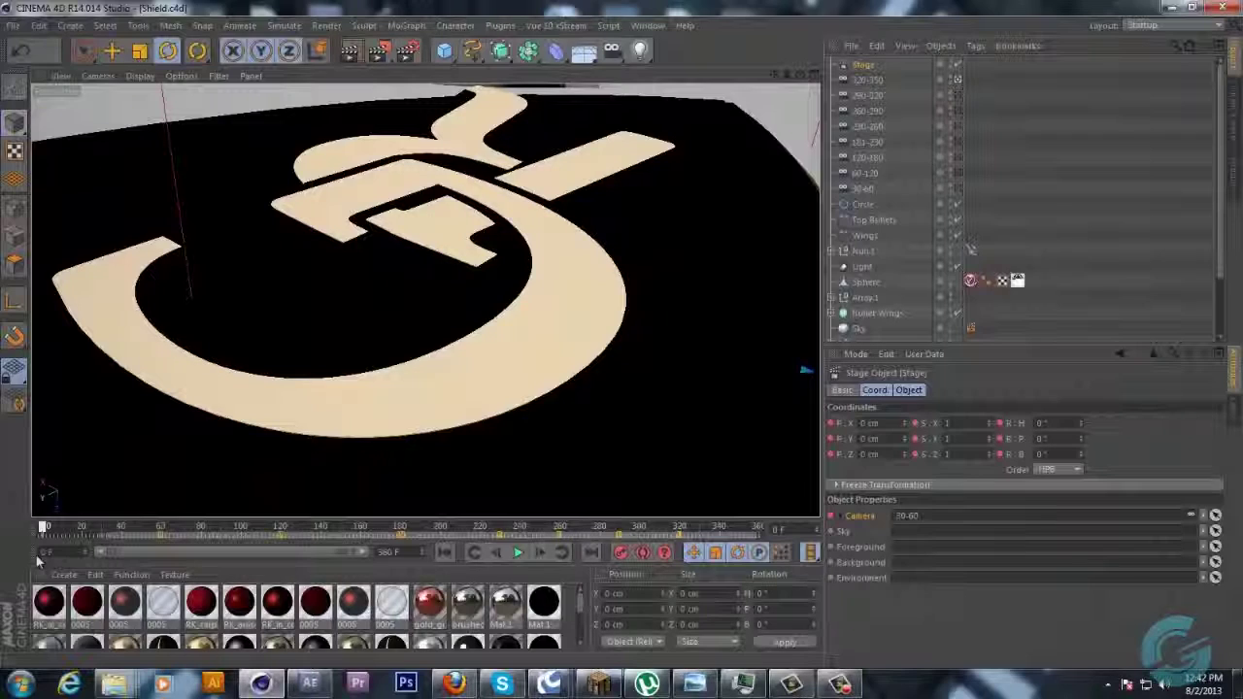
{"action": "left_click_drag", "start_coordinate": [45, 562], "coordinate": [44, 529]}
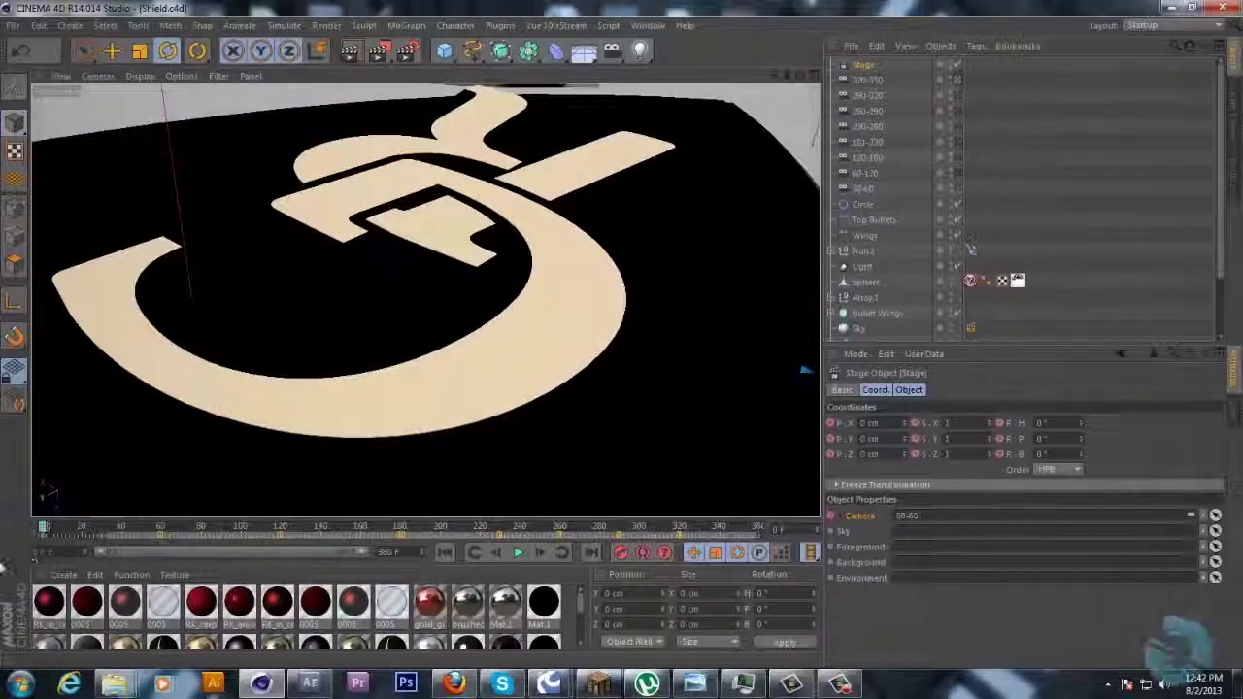
{"action": "left_click", "coordinate": [518, 553]}
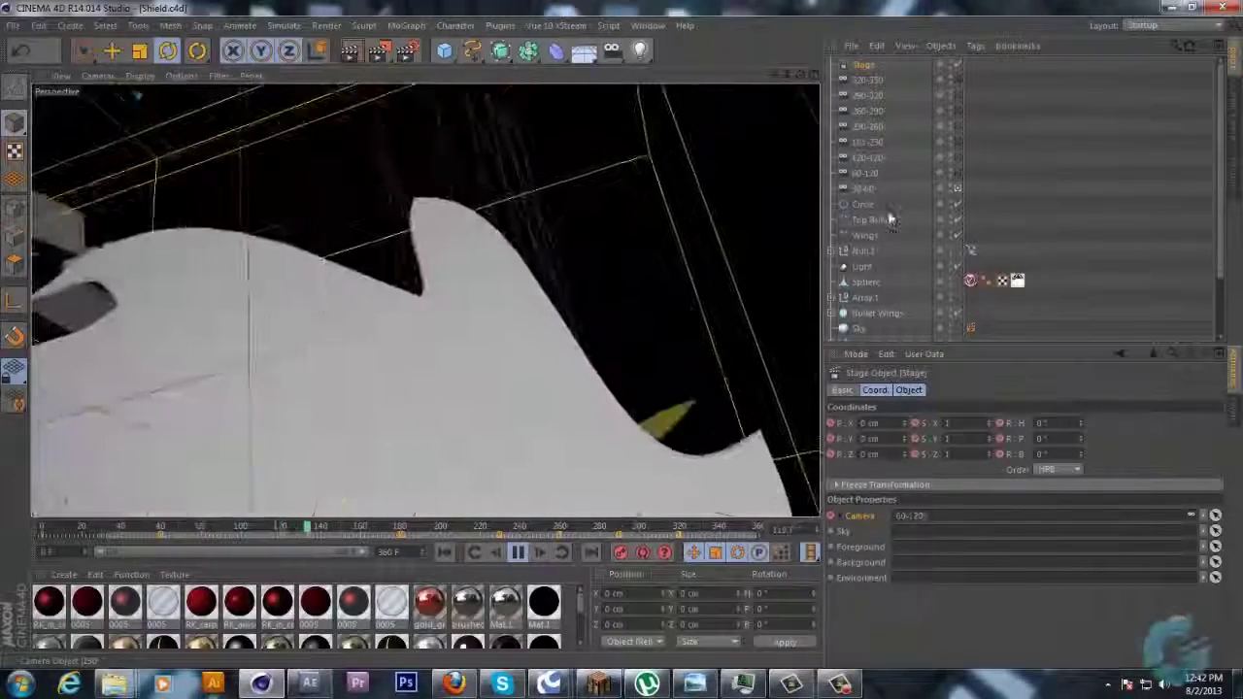
{"action": "left_click", "coordinate": [519, 553]}
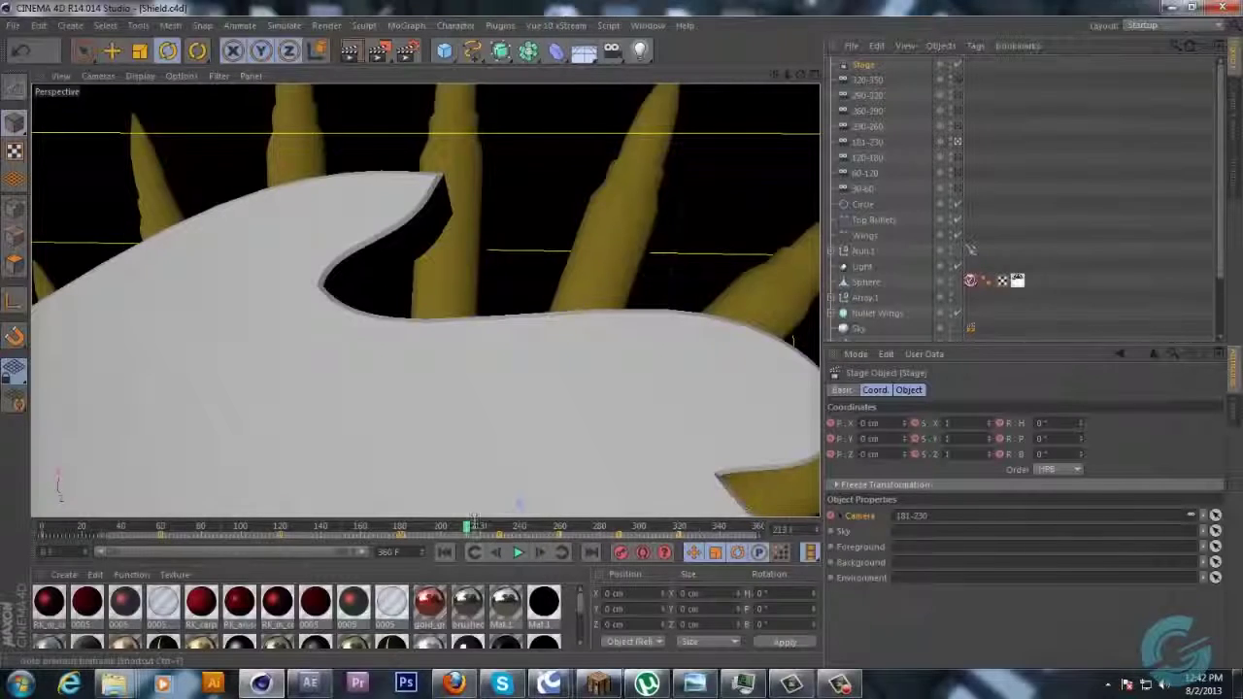
Examine the 120-180 camera's movement and keyframe range around the switches at frames 120 and 180
{"action": "left_click_drag", "start_coordinate": [469, 531], "coordinate": [281, 551]}
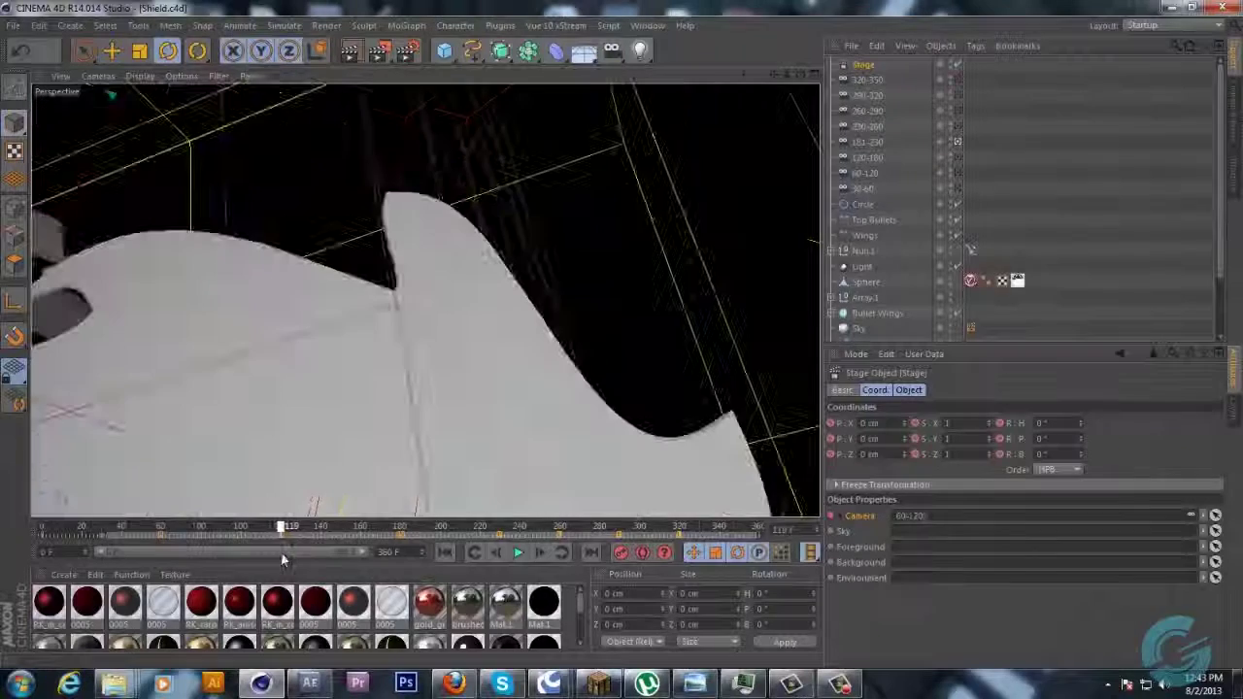
{"action": "left_click", "coordinate": [880, 158]}
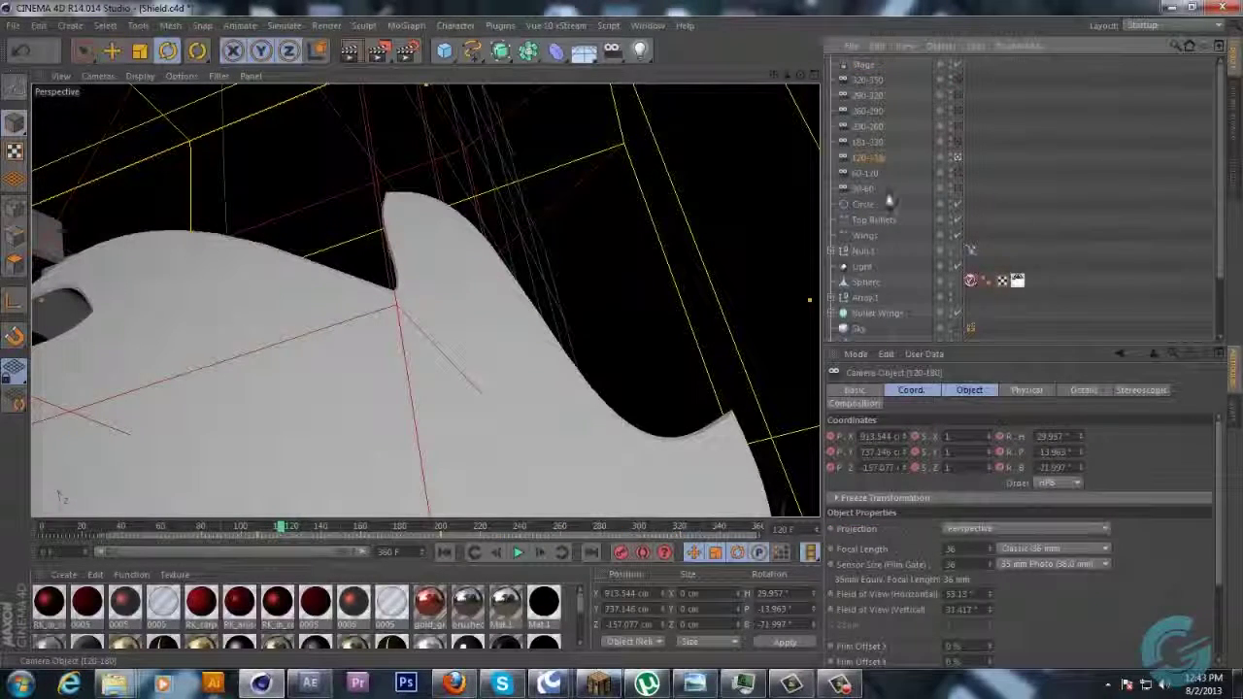
{"action": "left_click", "coordinate": [289, 526]}
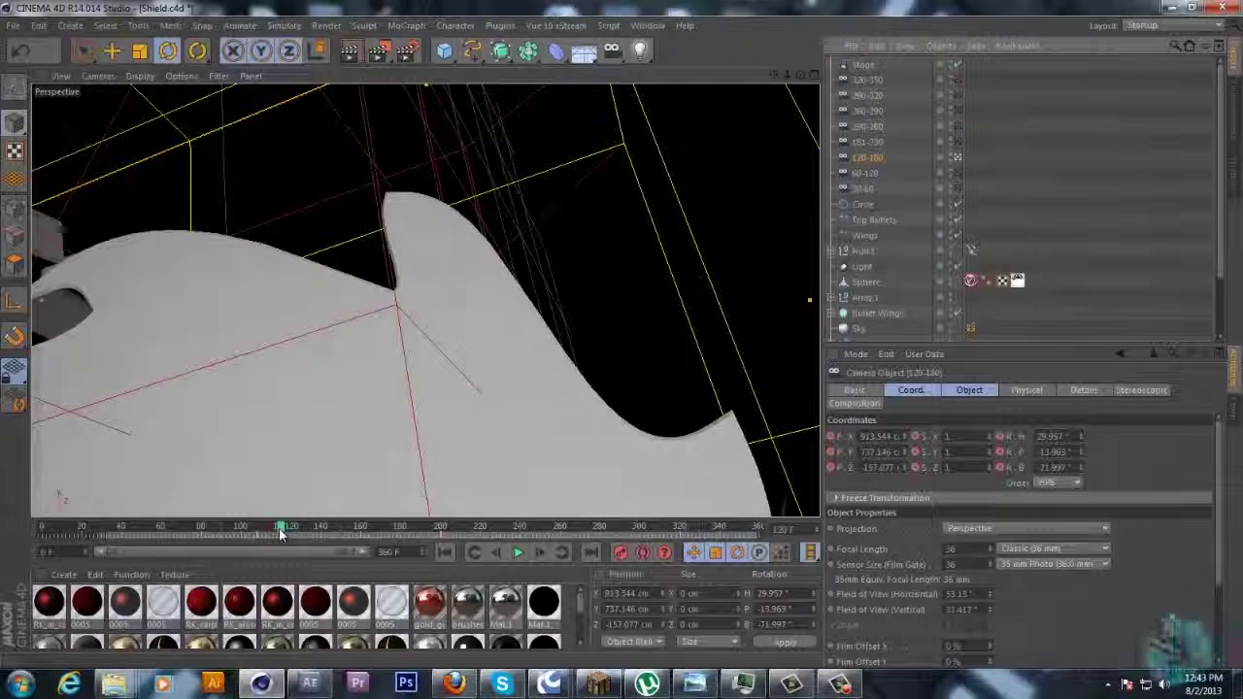
{"action": "mouse_move", "coordinate": [279, 528]}
{"action": "left_mouse_down"}
{"action": "mouse_move", "coordinate": [347, 533]}
{"action": "mouse_move", "coordinate": [280, 538]}
{"action": "left_mouse_up"}
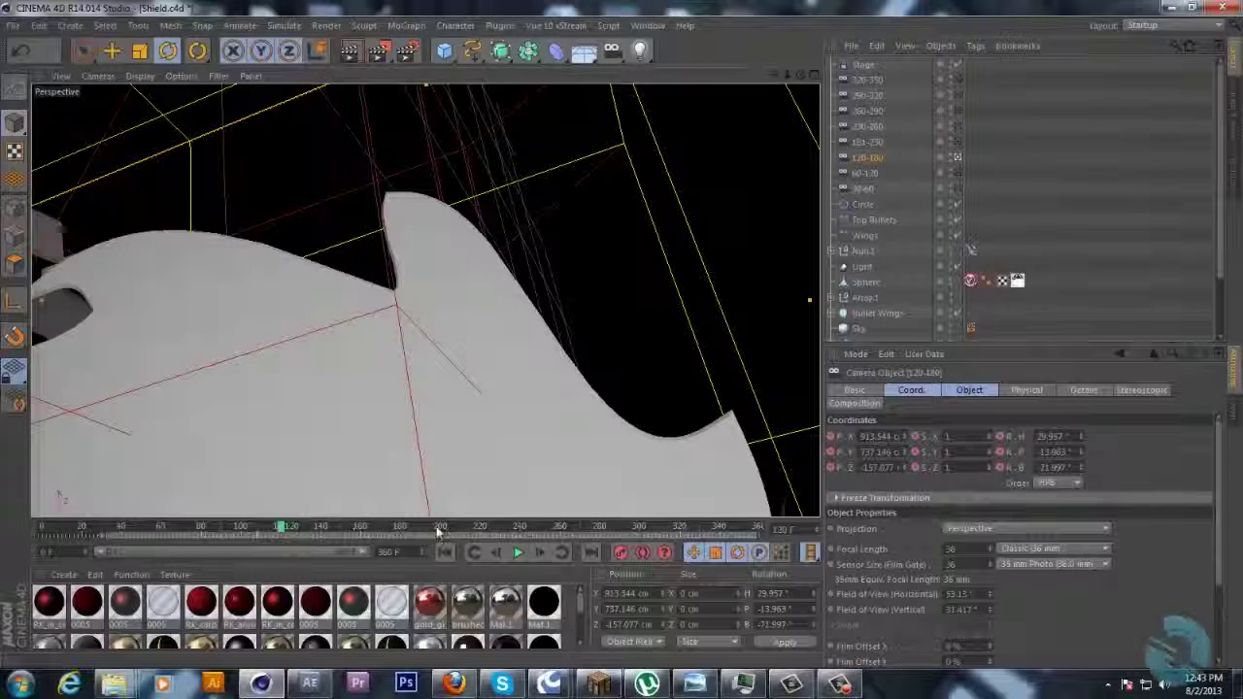
{"action": "left_click_drag", "start_coordinate": [655, 534], "coordinate": [351, 548]}
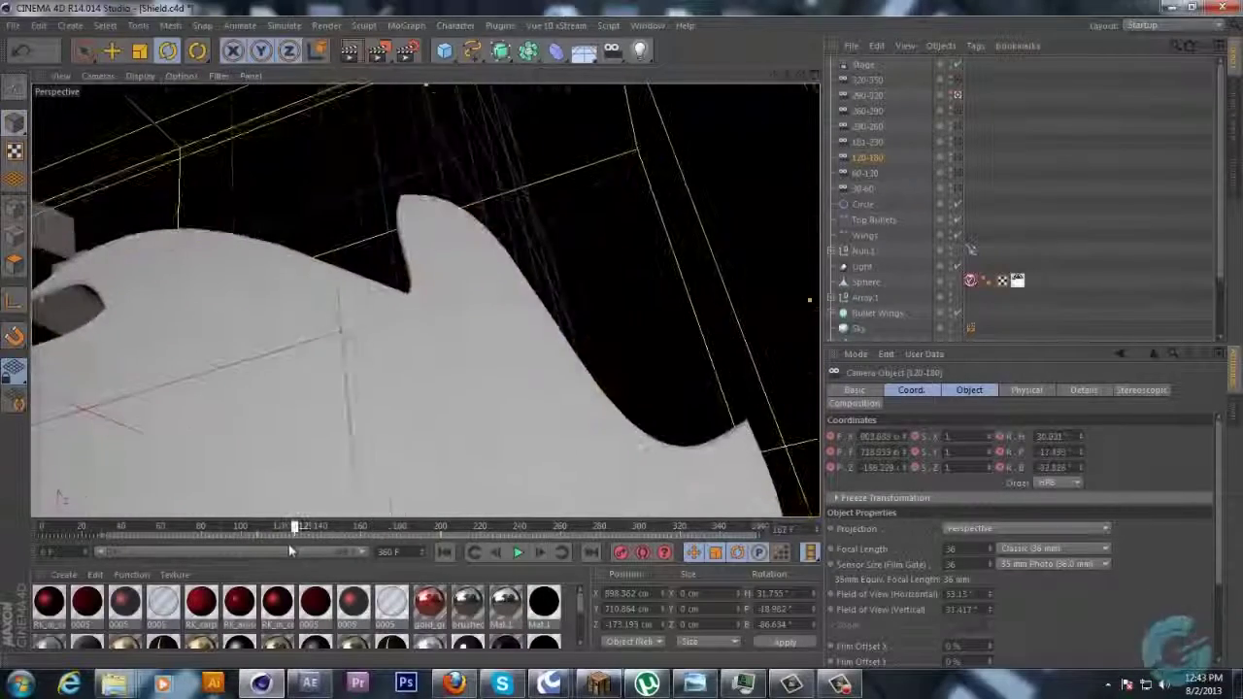
{"action": "left_click_drag", "start_coordinate": [288, 546], "coordinate": [281, 546]}
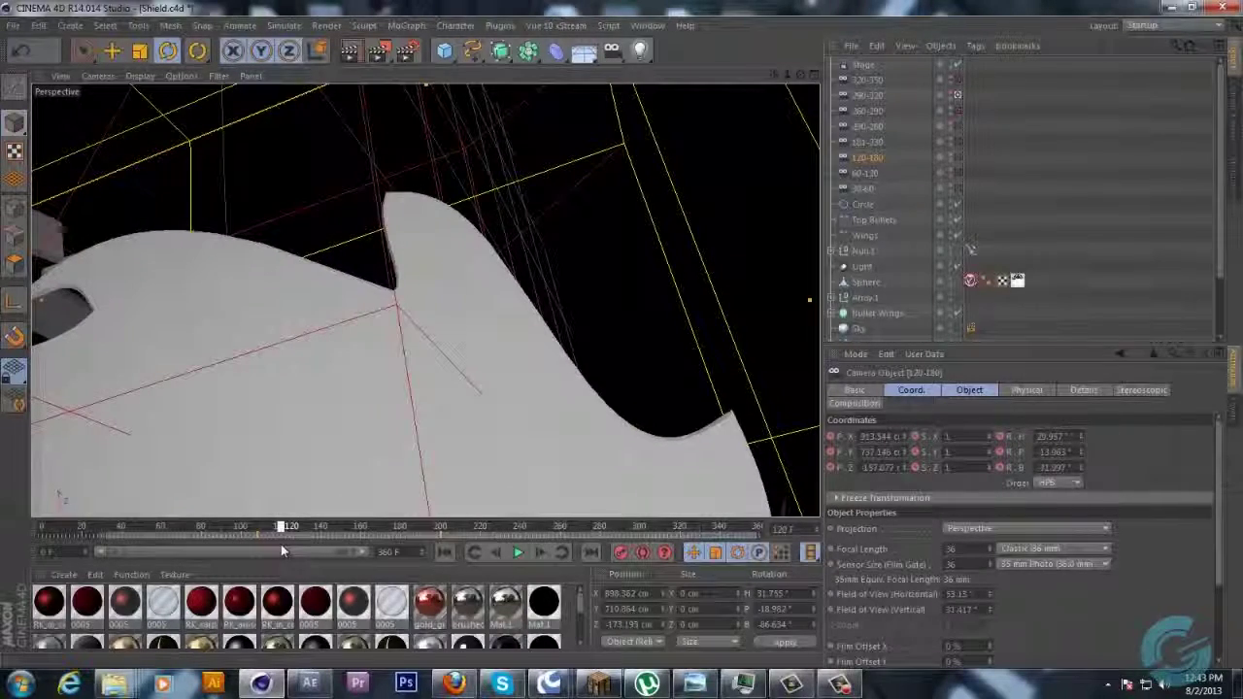
{"action": "left_click_drag", "start_coordinate": [282, 548], "coordinate": [400, 563]}
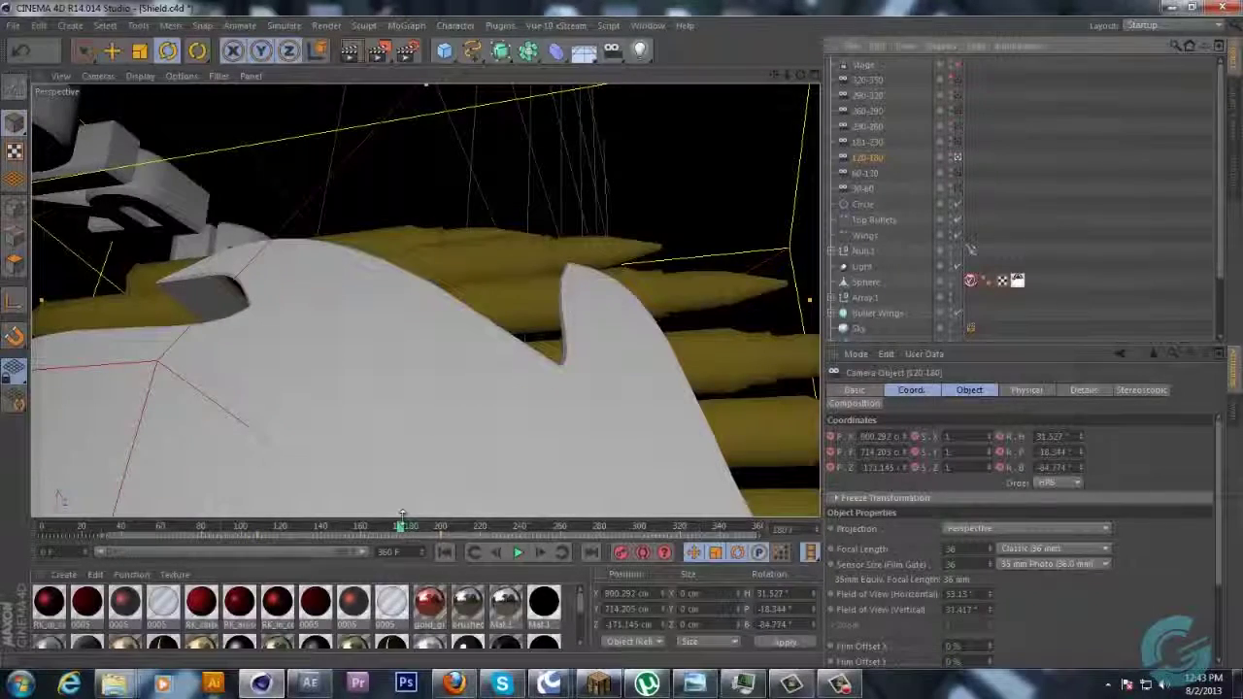
{"action": "left_click_drag", "start_coordinate": [402, 517], "coordinate": [260, 586]}
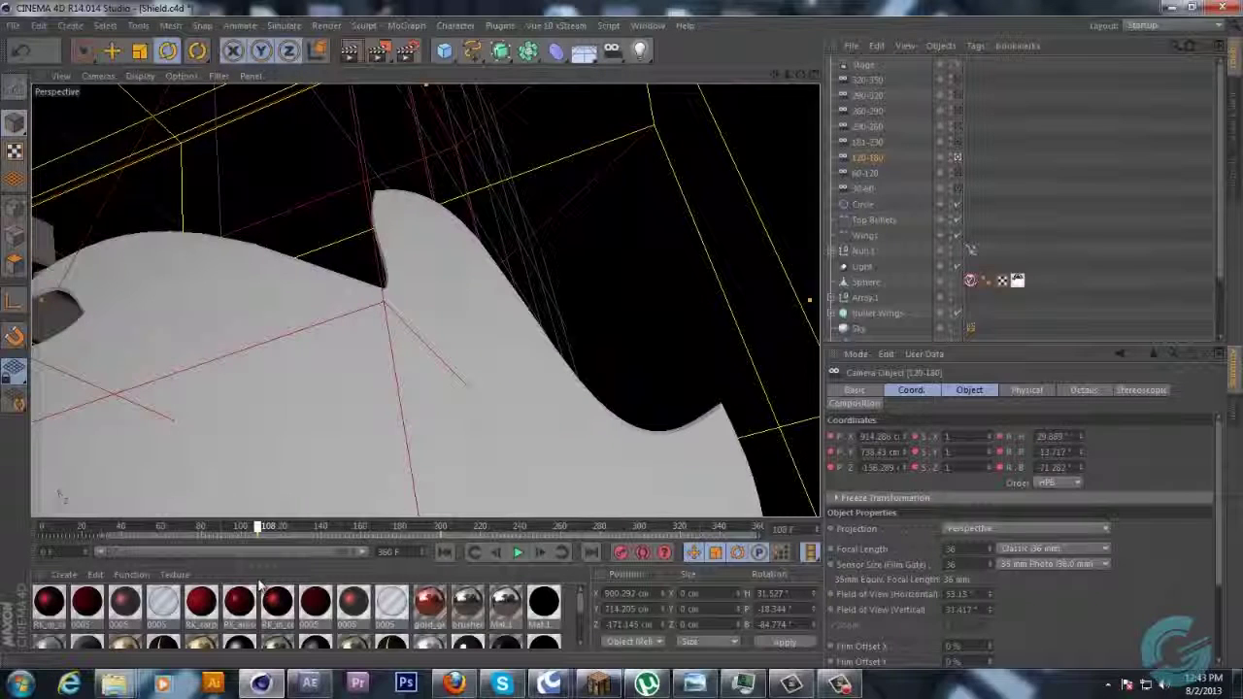
{"action": "left_click_drag", "start_coordinate": [256, 584], "coordinate": [280, 580]}
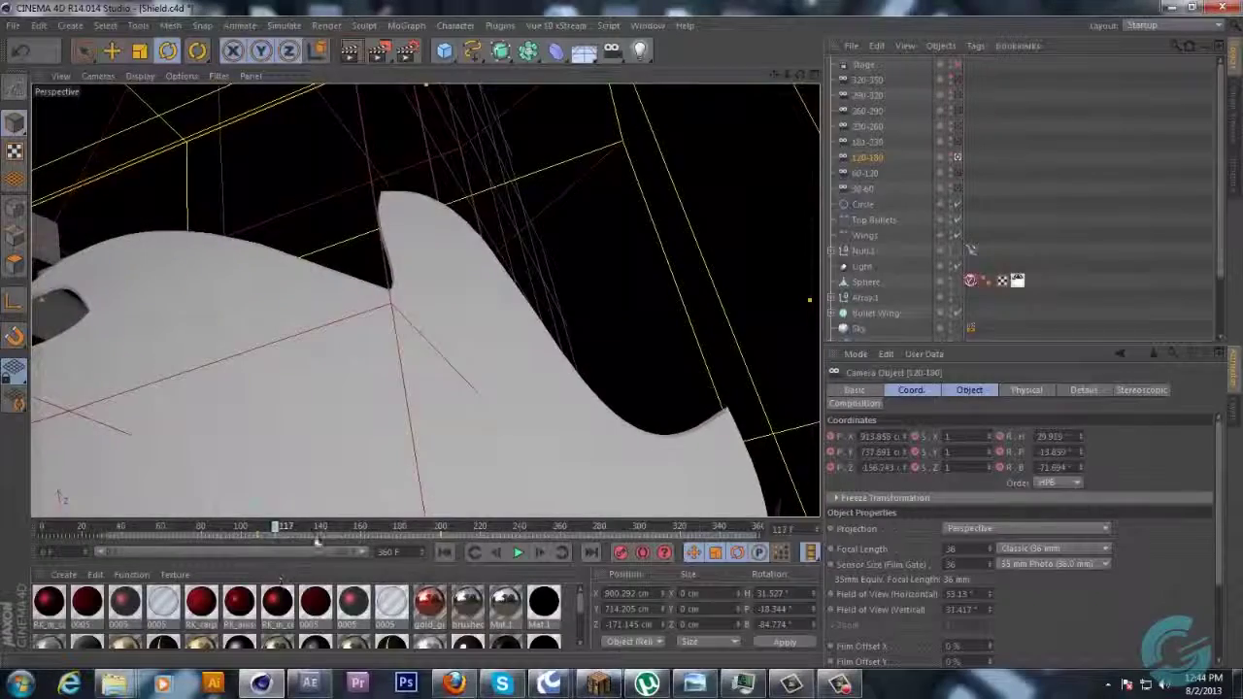
Re-enable the Stage object and play the animation from the start to check the camera switches
{"action": "left_click", "coordinate": [958, 64]}
{"action": "left_click_drag", "start_coordinate": [270, 534], "coordinate": [371, 602]}
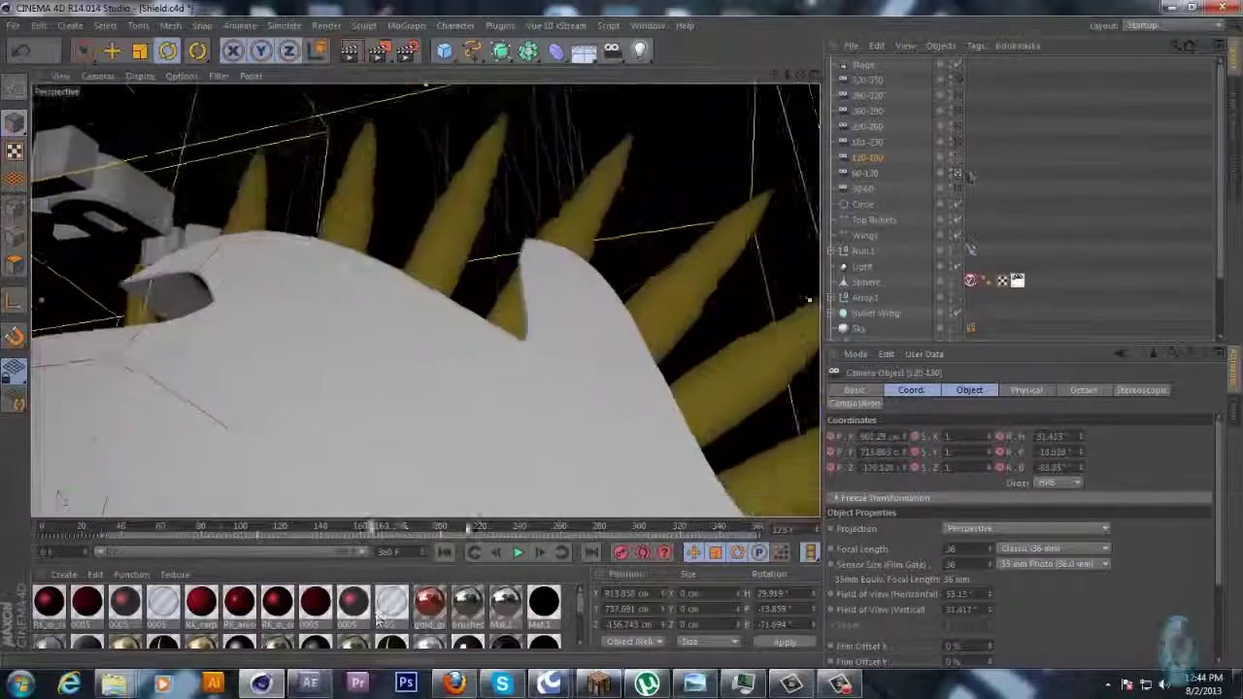
{"action": "left_click", "coordinate": [1116, 129]}
{"action": "left_click", "coordinate": [445, 552]}
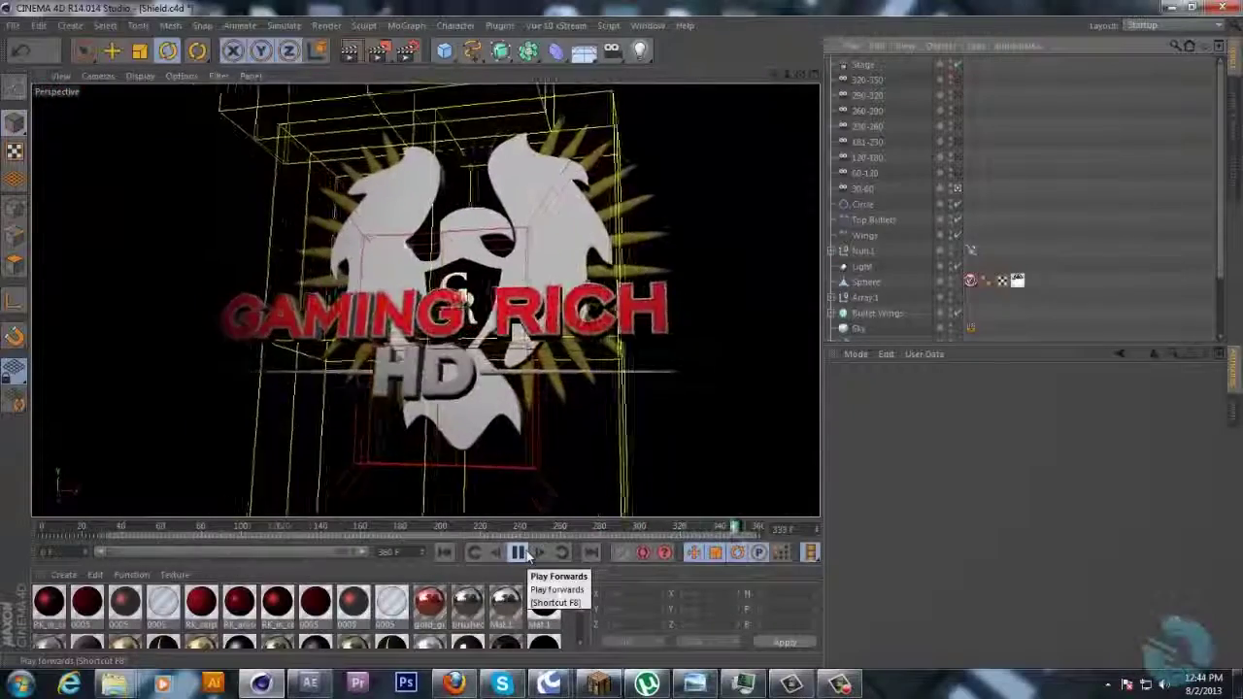
{"action": "left_click", "coordinate": [520, 552]}
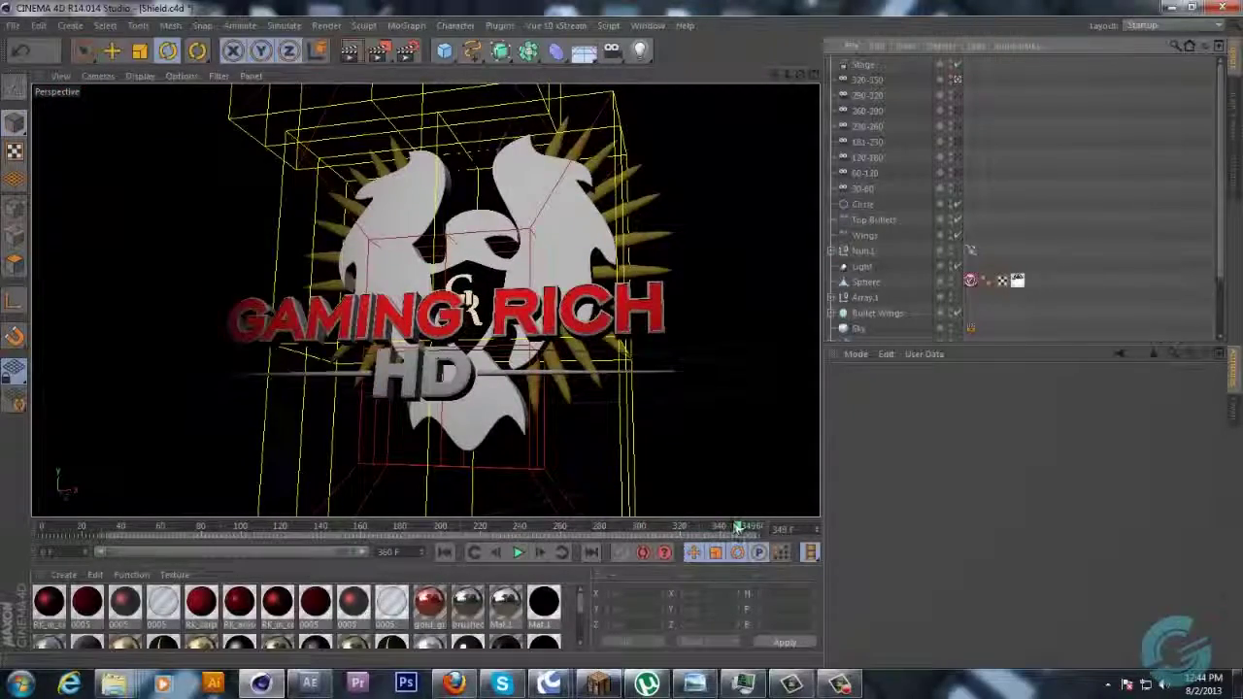
{"action": "left_click_drag", "start_coordinate": [739, 528], "coordinate": [730, 568]}
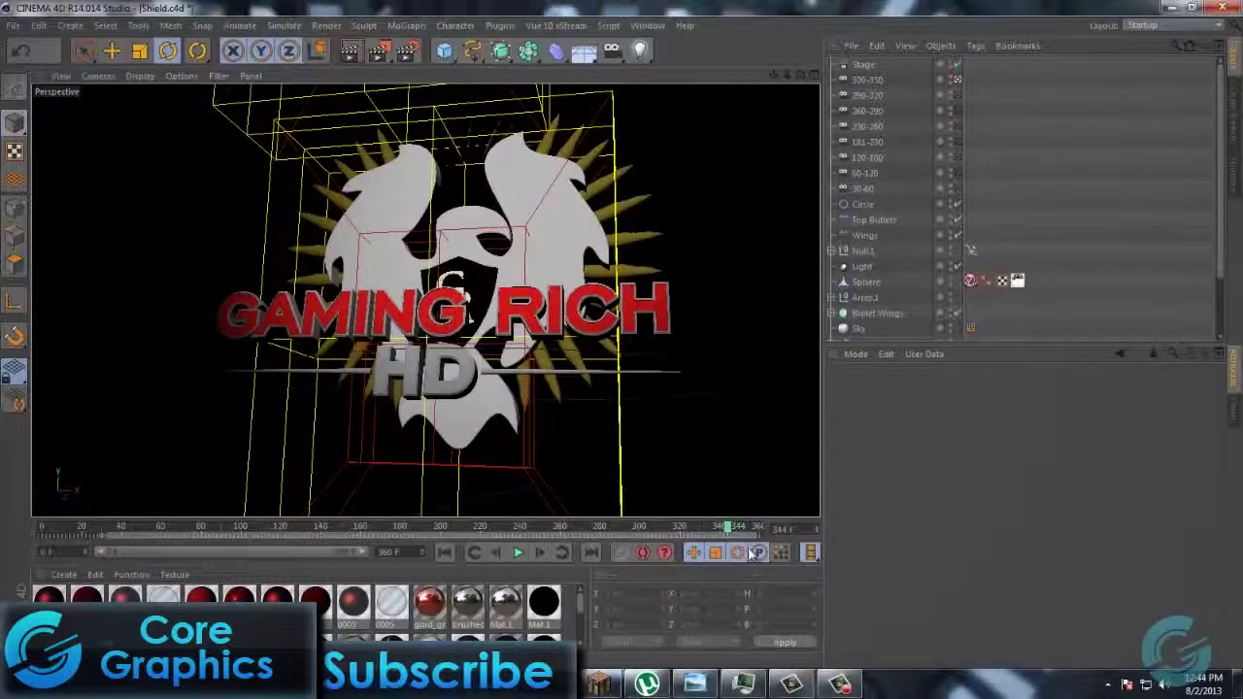
Select the Stage object to show its properties
{"action": "left_click", "coordinate": [880, 110]}
{"action": "left_click", "coordinate": [1006, 109]}
{"action": "left_click", "coordinate": [868, 64]}
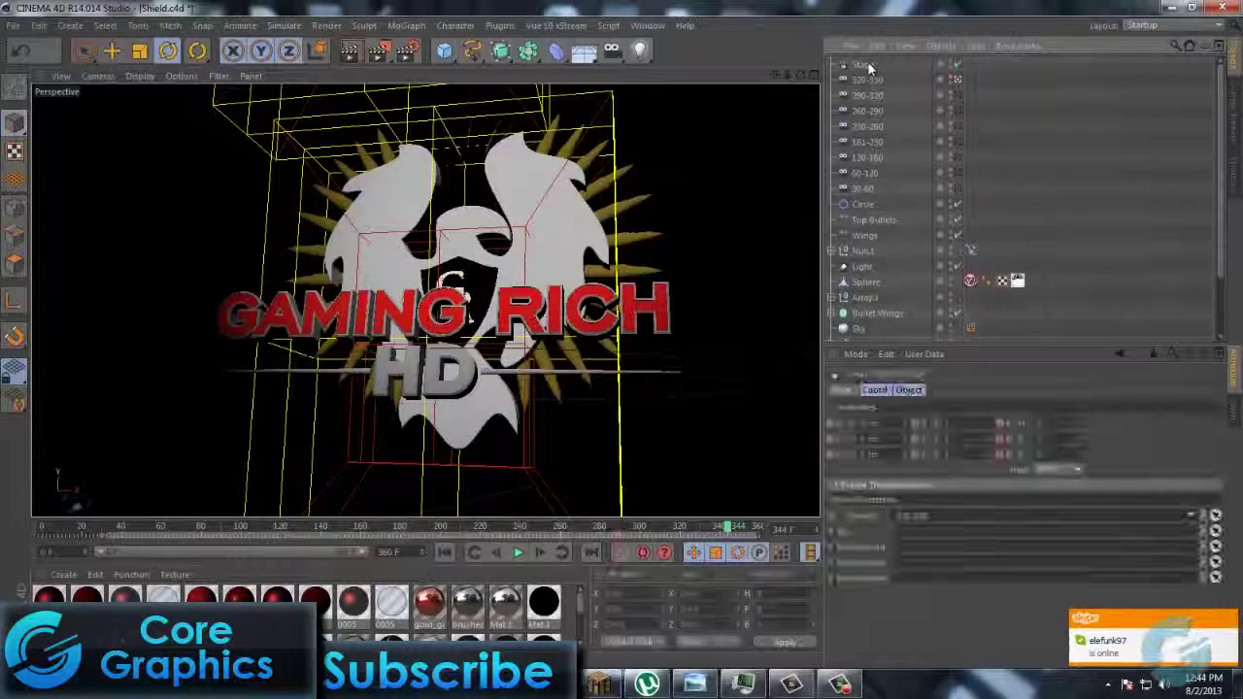